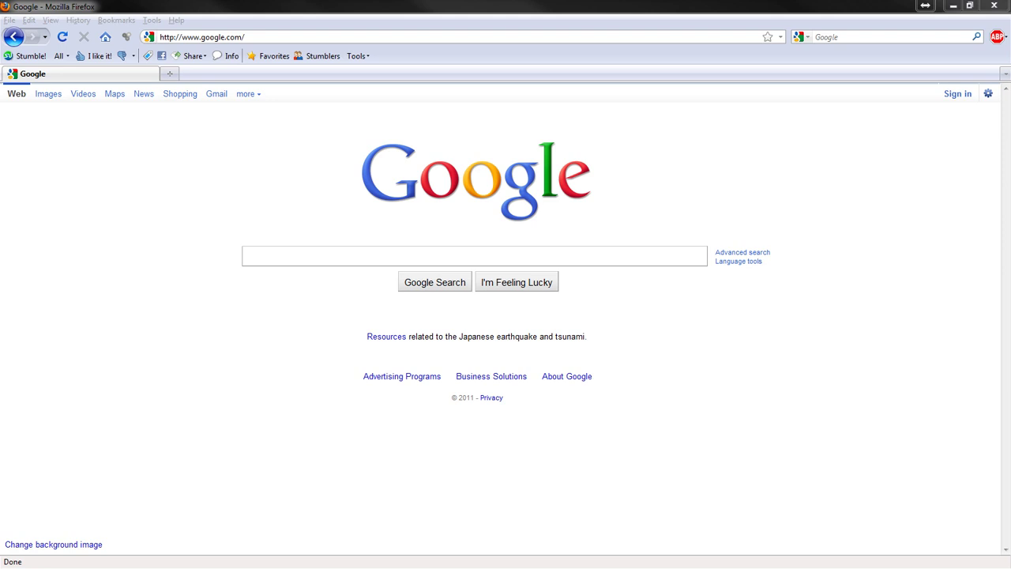
# Step: Leave Google and load the dd-wrt.com home page from the 'ww' address suggestion
pyautogui.click(304, 36)
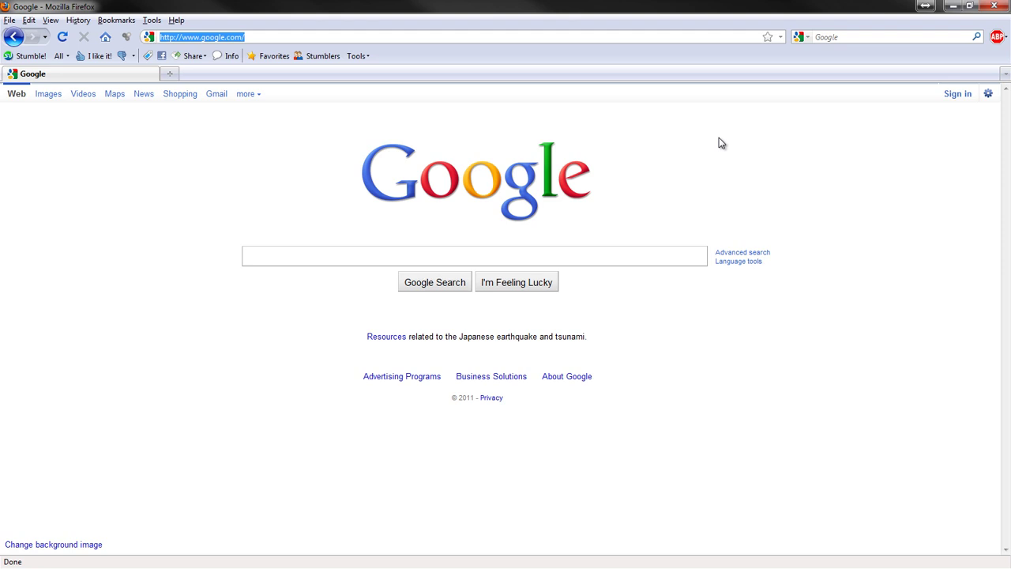
pyautogui.write('ww')
pyautogui.press('Down')
pyautogui.press('Down')
pyautogui.press('Return')
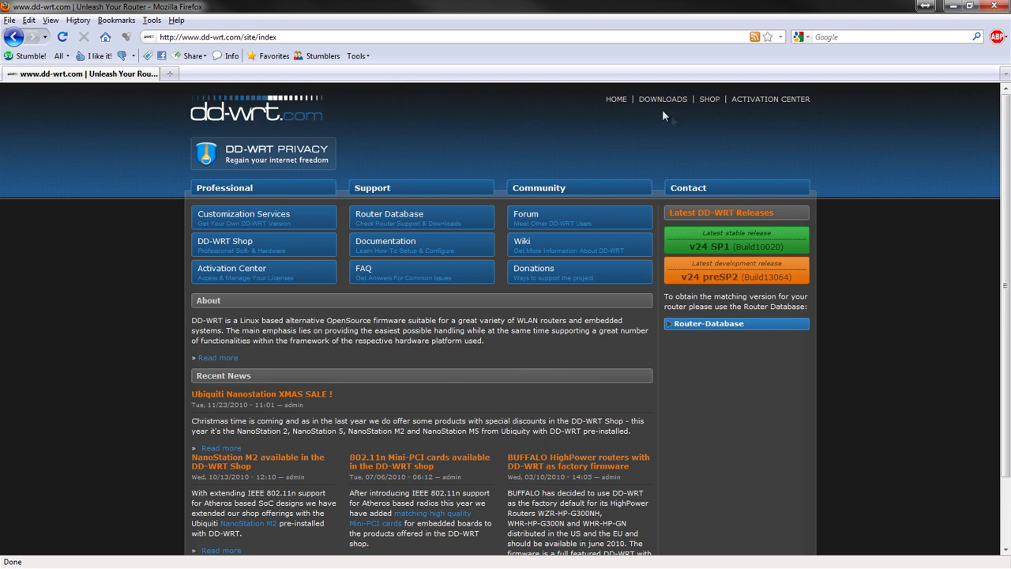
# Step: Search the Router Database for wrt54g and open the Linksys WRT54G v8.0 entry
pyautogui.click(664, 103)
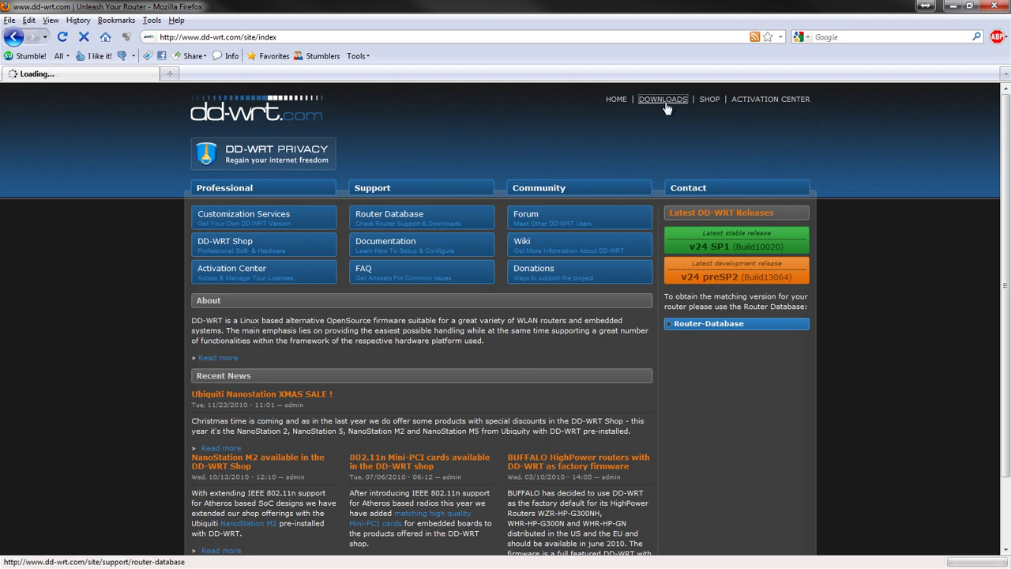
pyautogui.click(447, 255)
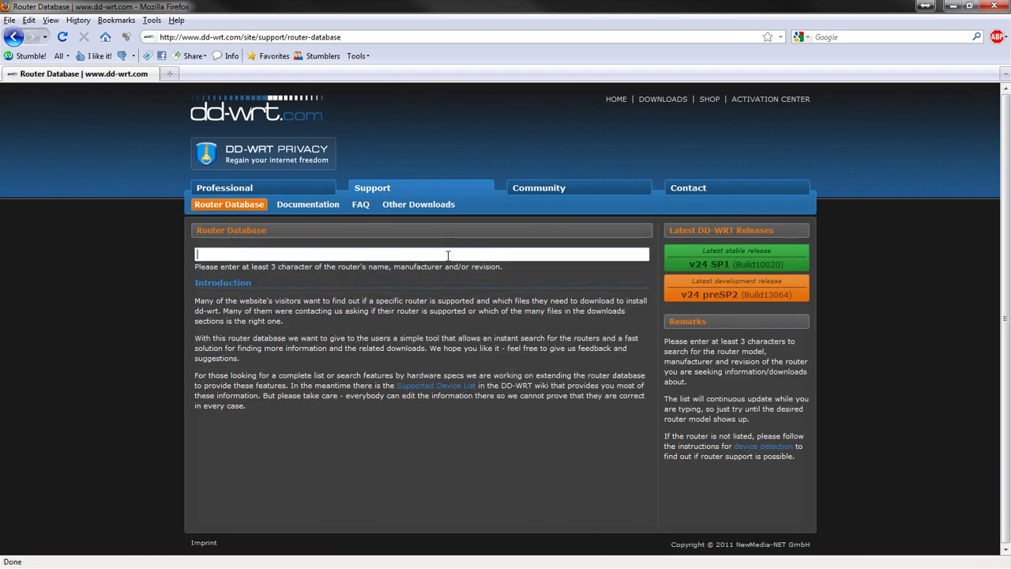
pyautogui.write('wrt54g')
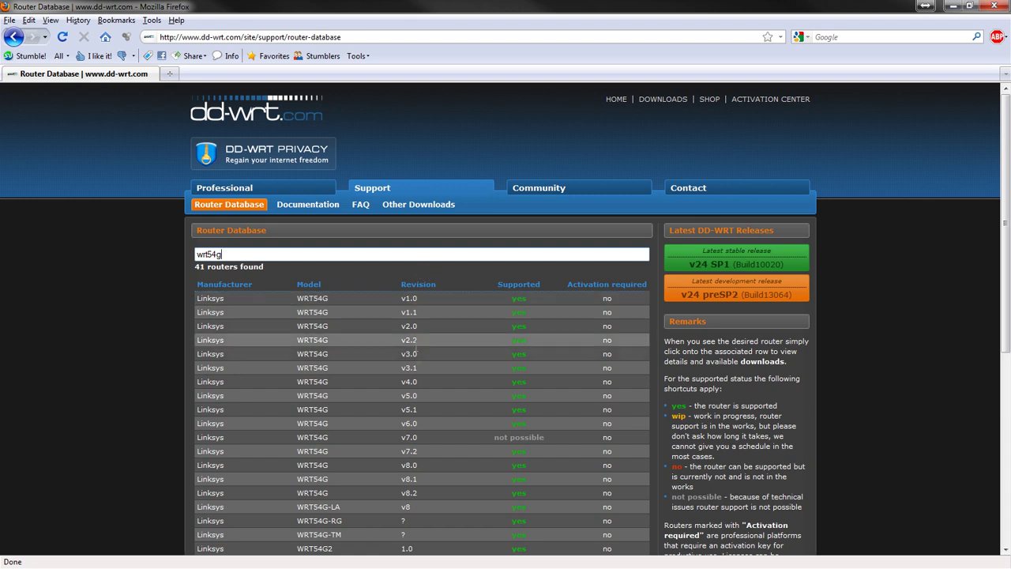
pyautogui.click(266, 468)
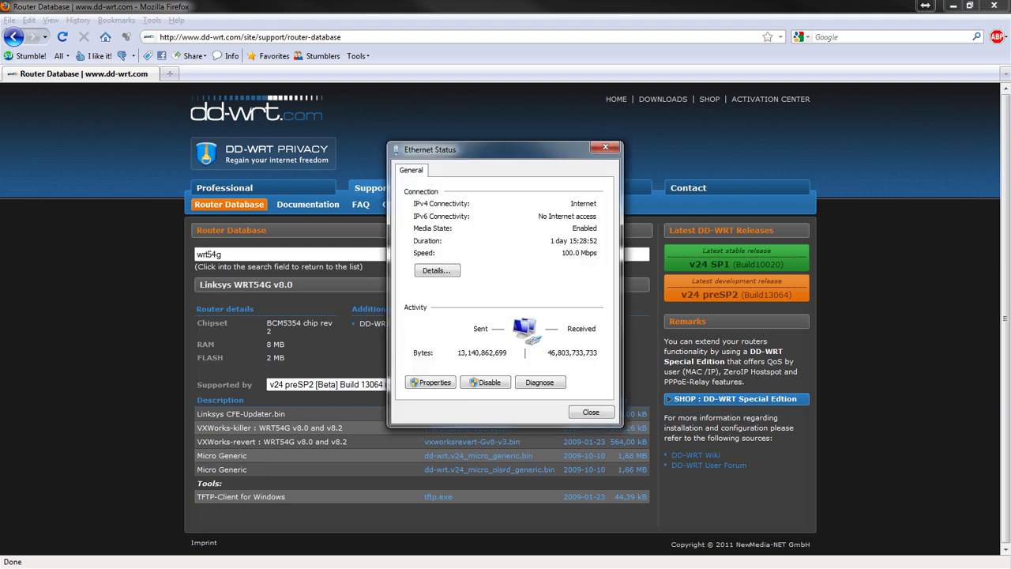
# Step: Open the Internet Protocol Version 4 properties of the Ethernet connection
pyautogui.click(432, 387)
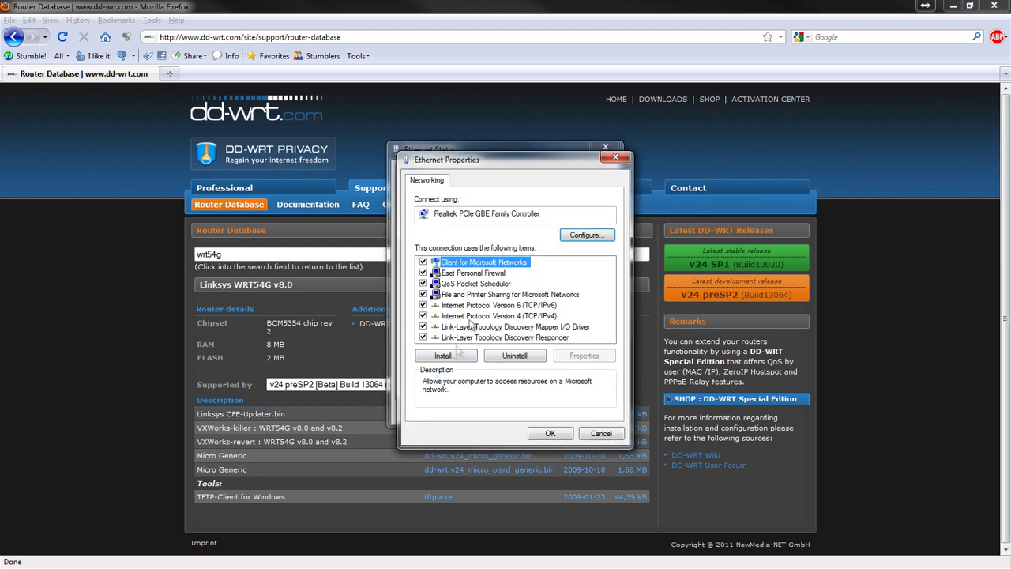
pyautogui.click(500, 326)
pyautogui.click(540, 316)
pyautogui.click(585, 355)
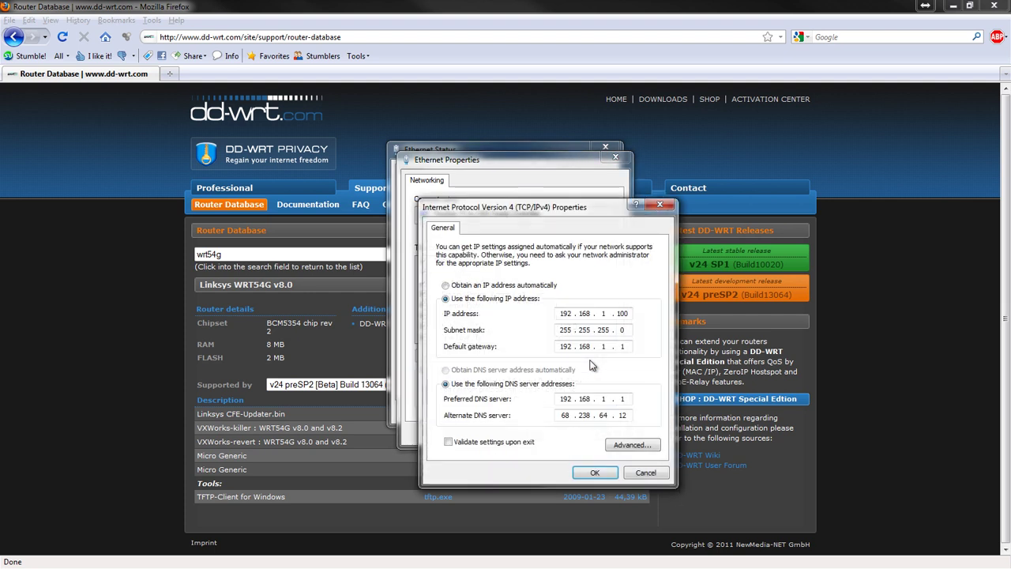
# Step: Clear all four octets of the Alternate DNS server field
pyautogui.doubleClick(619, 415)
pyautogui.press('BackSpace')
pyautogui.doubleClick(566, 416)
pyautogui.press('BackSpace')
pyautogui.doubleClick(583, 415)
pyautogui.press('BackSpace')
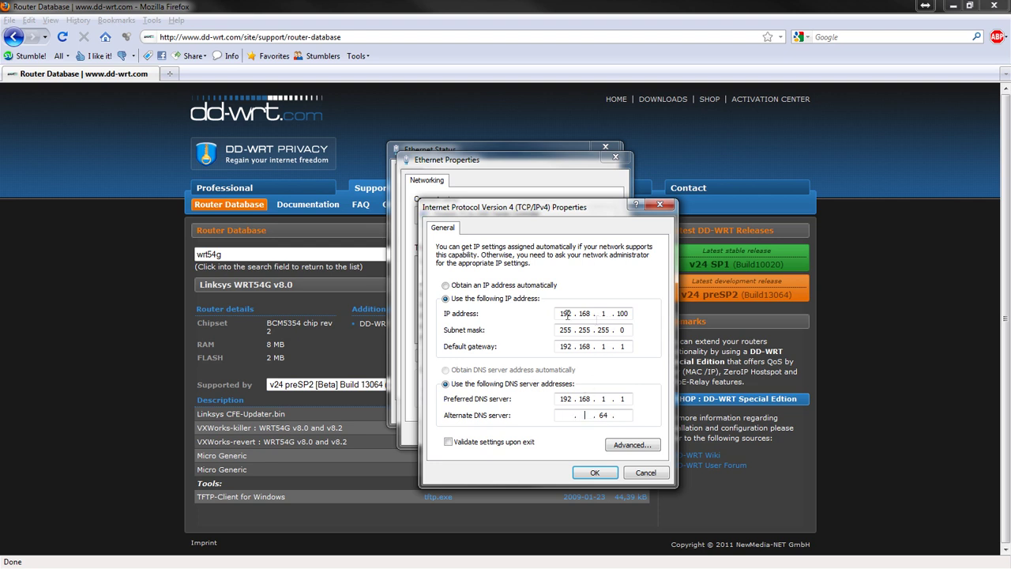
pyautogui.doubleClick(602, 417)
pyautogui.press('BackSpace')
# Step: Save the IPv4 settings and close the Ethernet Properties and Ethernet Status dialogs
pyautogui.click(596, 472)
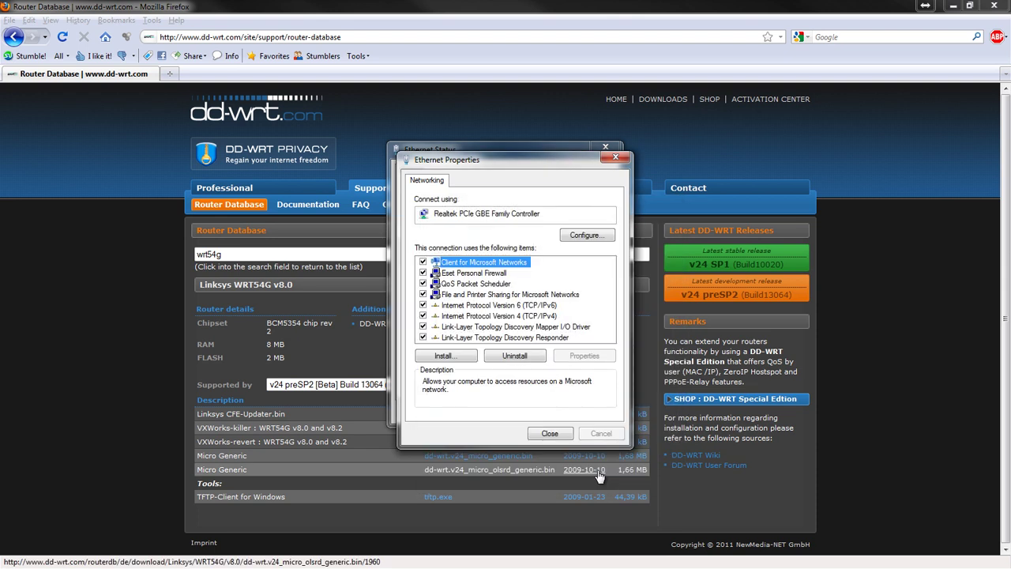
pyautogui.click(549, 434)
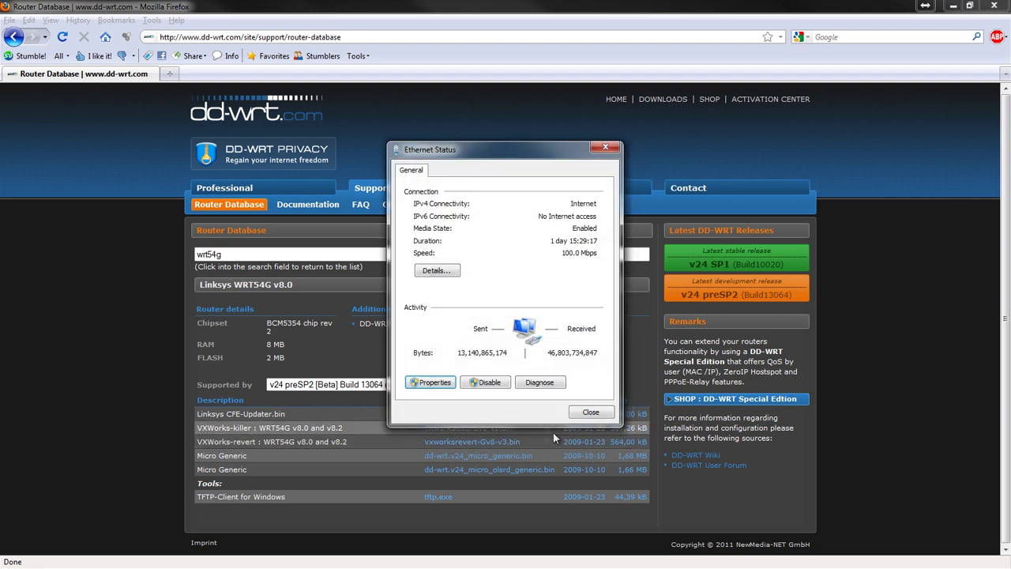
pyautogui.click(592, 414)
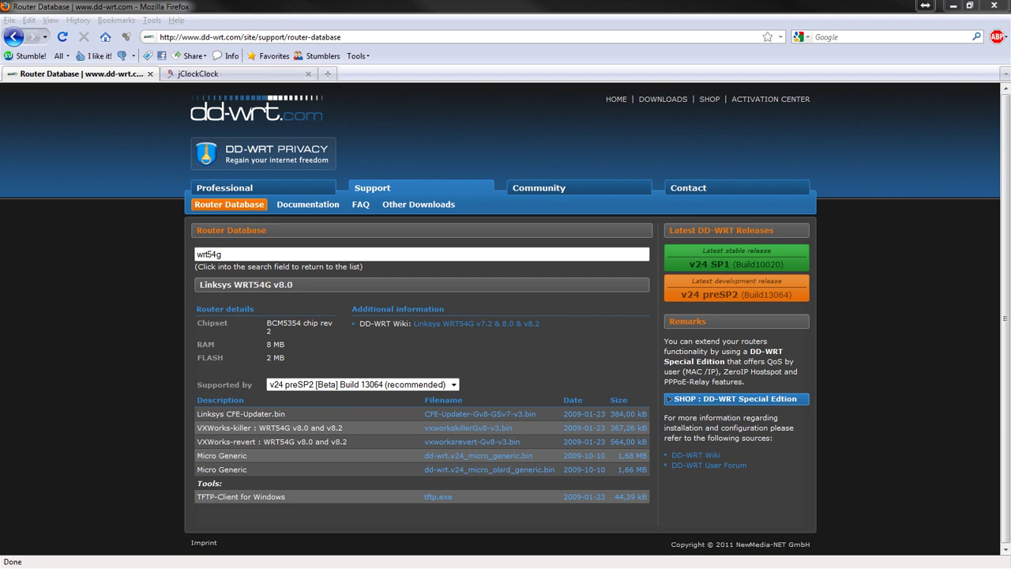
pyautogui.click(226, 37)
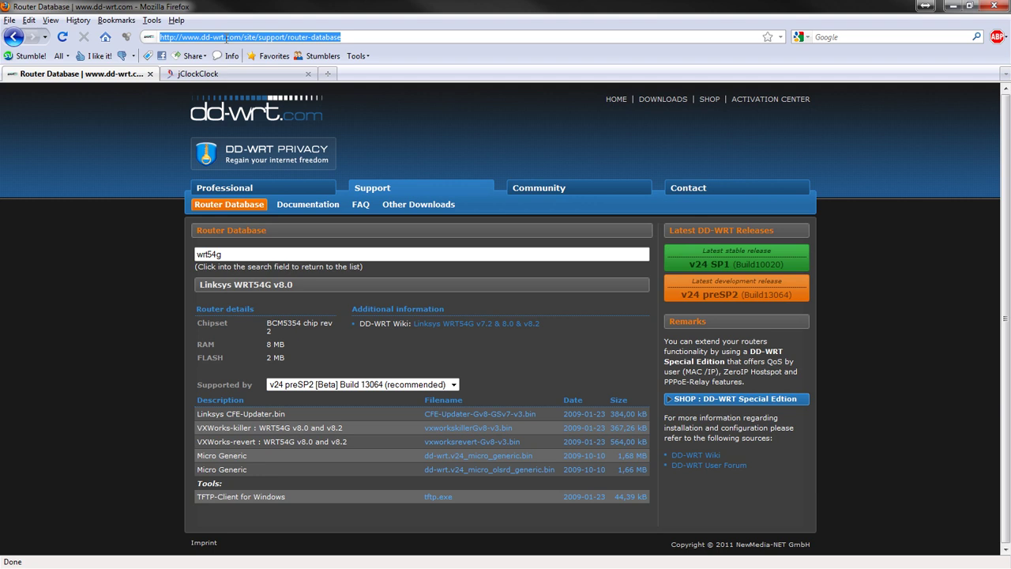
# Step: Load 192.168.1.1 and choose vxworkskillerGv8-v3.bin as the firmware upgrade file
pyautogui.write('192.168.')
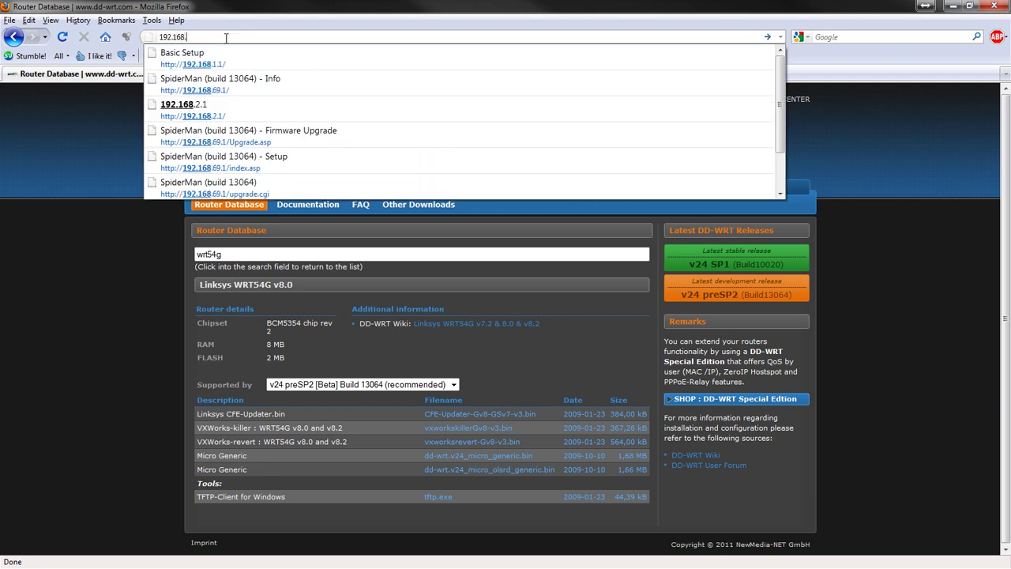
pyautogui.write('1.1')
pyautogui.press('Return')
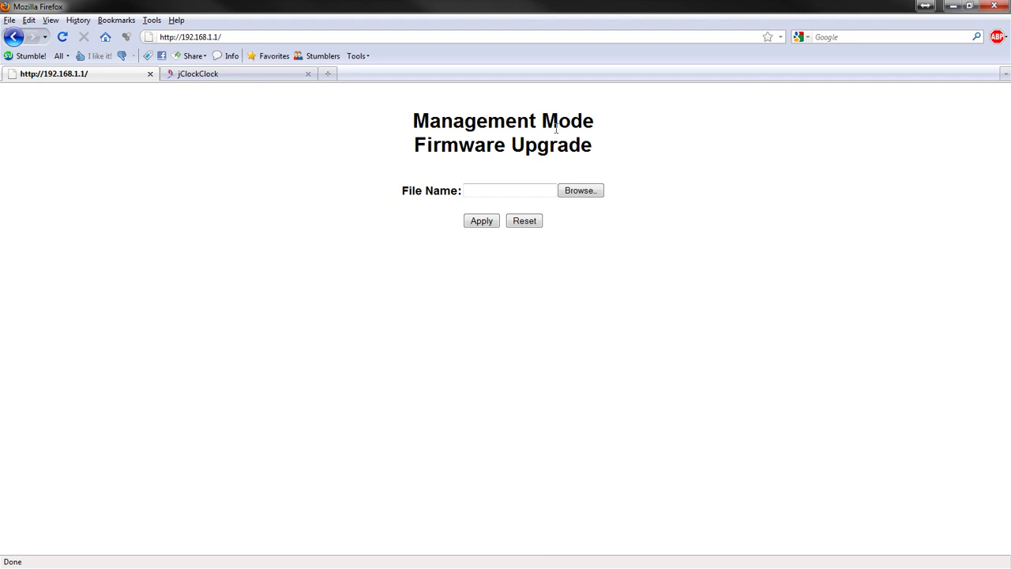
pyautogui.click(581, 190)
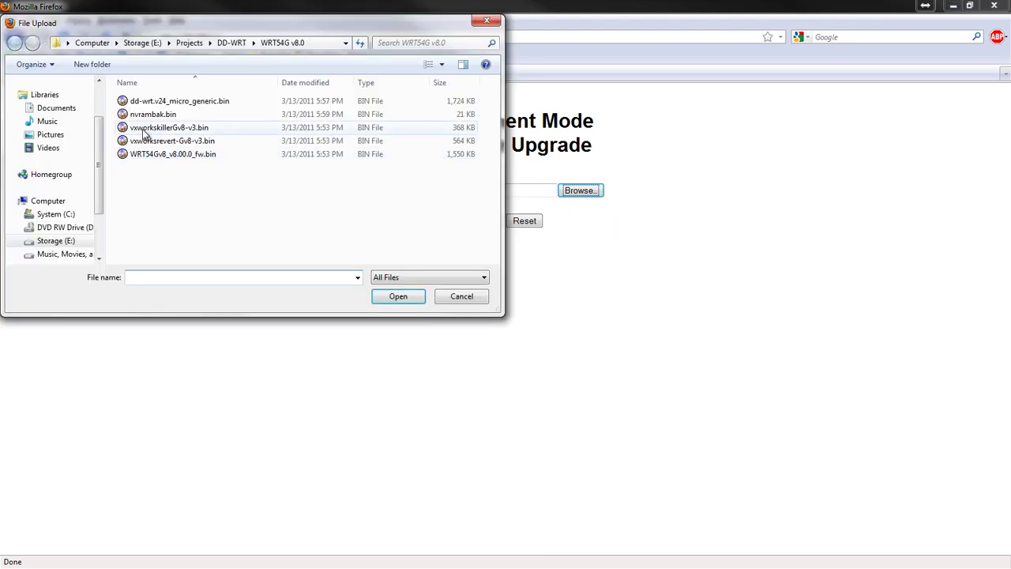
pyautogui.click(201, 134)
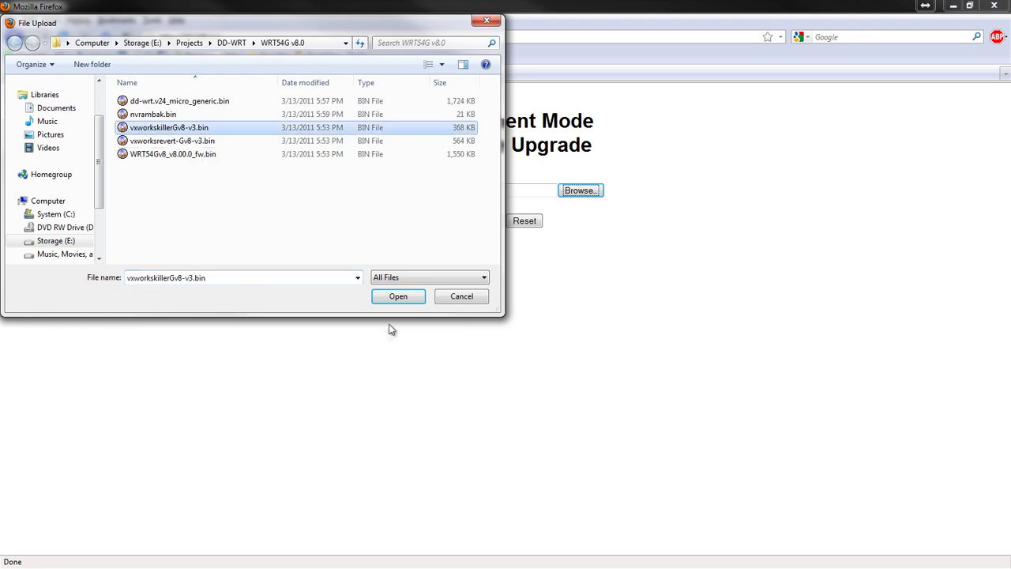
pyautogui.click(400, 298)
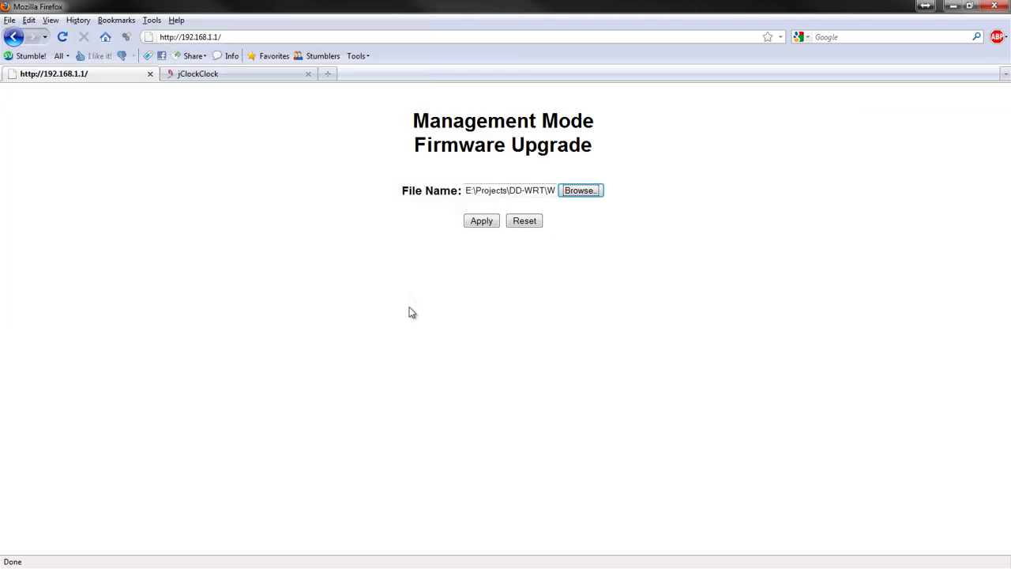
# Step: Apply the vxworkskillerGv8-v3.bin firmware upgrade and wait for Upgrade Success
pyautogui.click(480, 222)
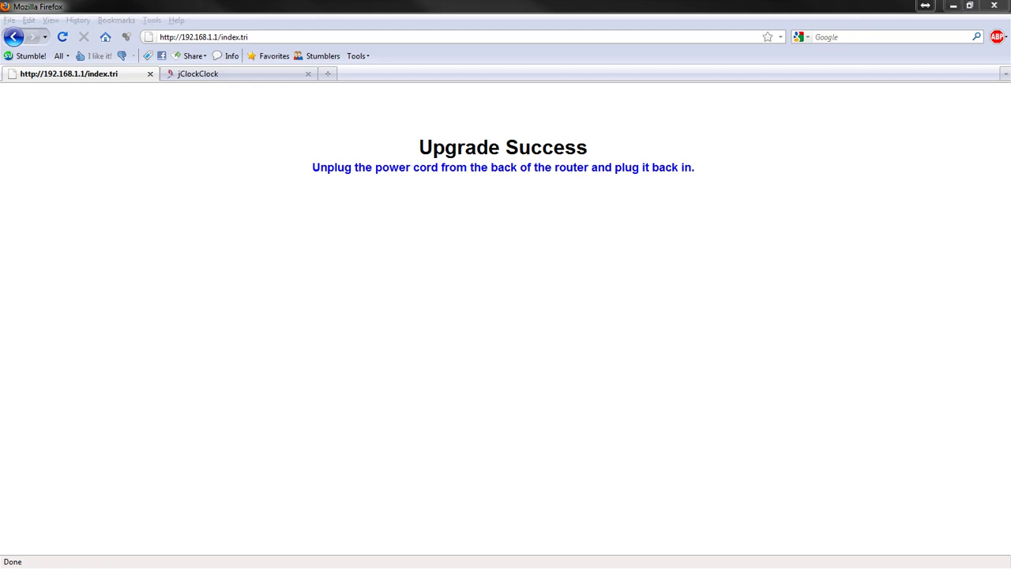
pyautogui.moveTo(254, 37); pyautogui.dragTo(227, 46)
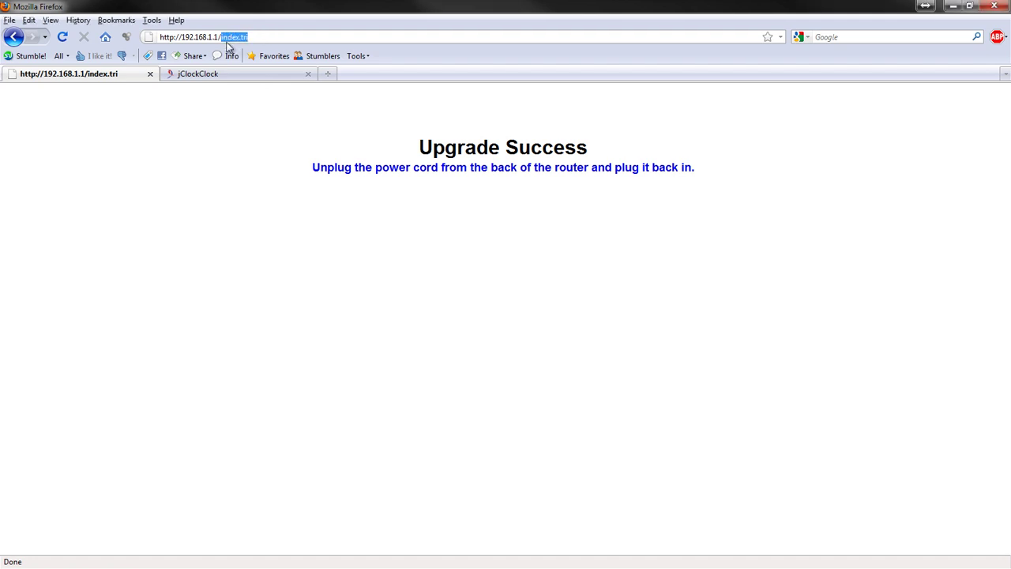
pyautogui.press('BackSpace')
pyautogui.press('Return')
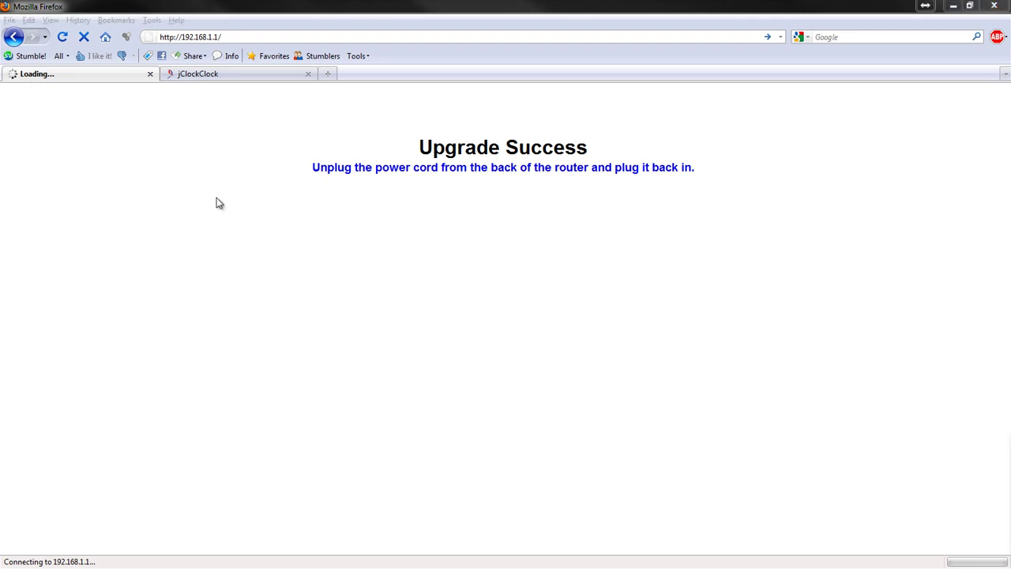
# Step: Ping 192.168.1.1 to confirm no packet loss, then close the console
pyautogui.write('pi')
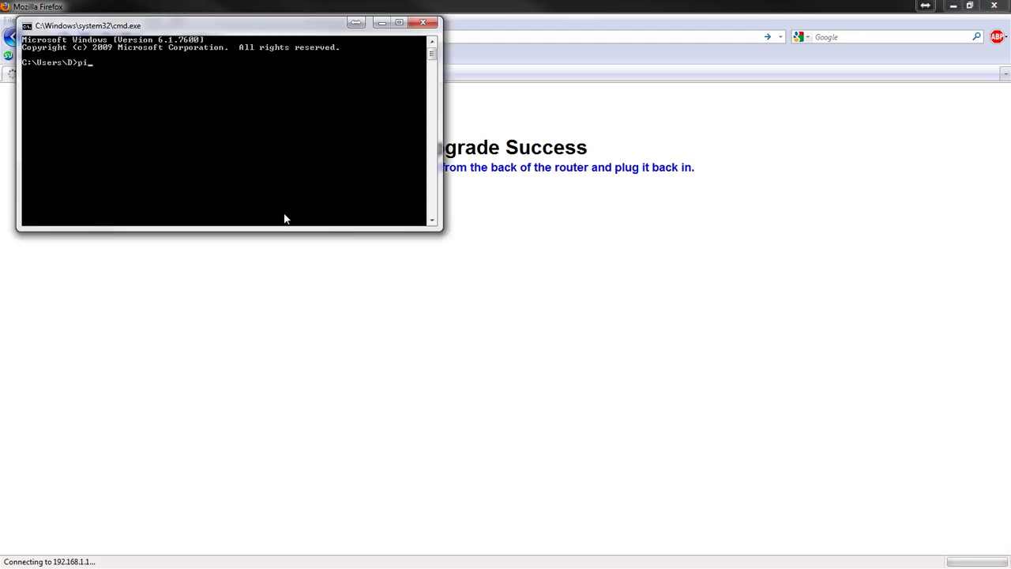
pyautogui.write('ng 192.168.1.1')
pyautogui.press('Return')
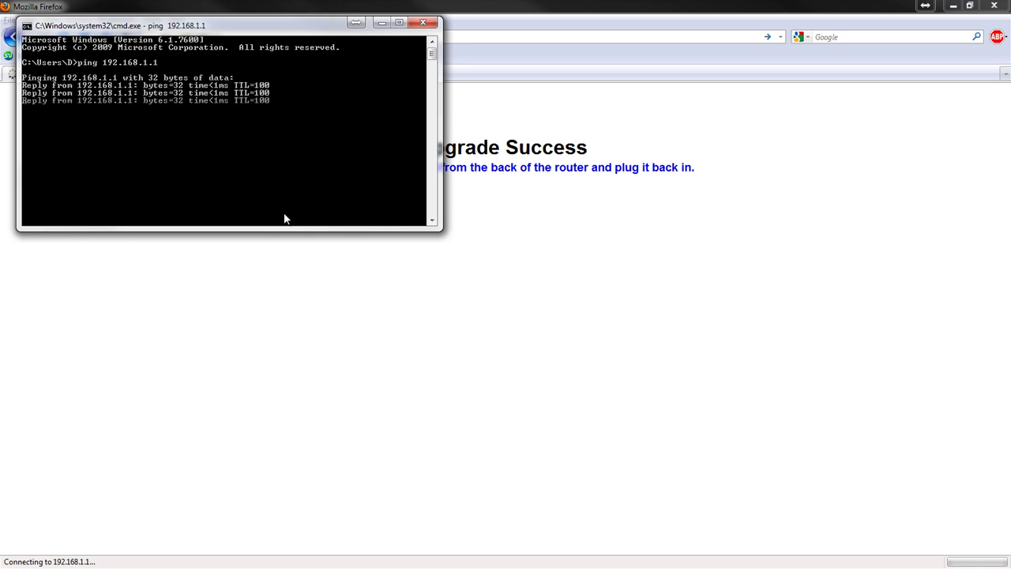
pyautogui.click(434, 28)
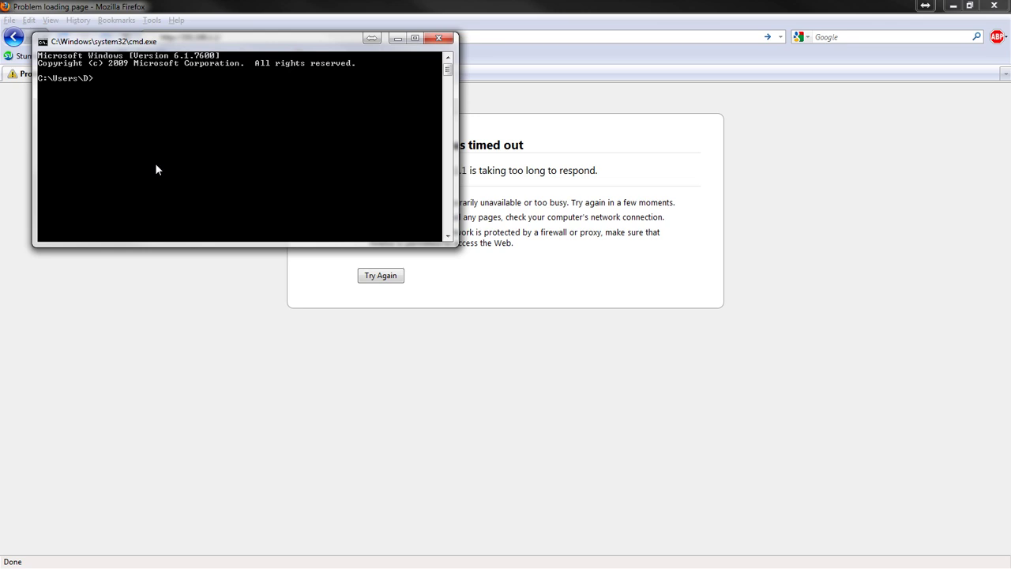
# Step: Move up to the C:\ root folder with cd .
pyautogui.write('cd')
pyautogui.write('d ..')
pyautogui.press('Return')
# Step: Run tftp -i 192.168.1.1 put dd-wrt.v24_micro_generic.bin, which fails as unrecognized
pyautogui.write('tfto')
pyautogui.press('BackSpace')
pyautogui.write('p -i 192.168')
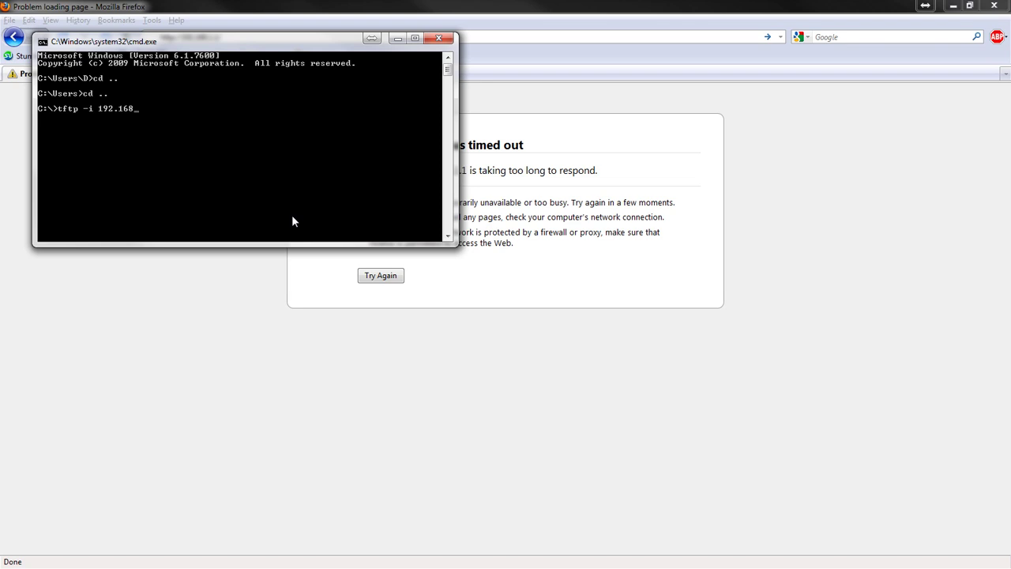
pyautogui.write('.1.1 put dd')
pyautogui.press('Tab')
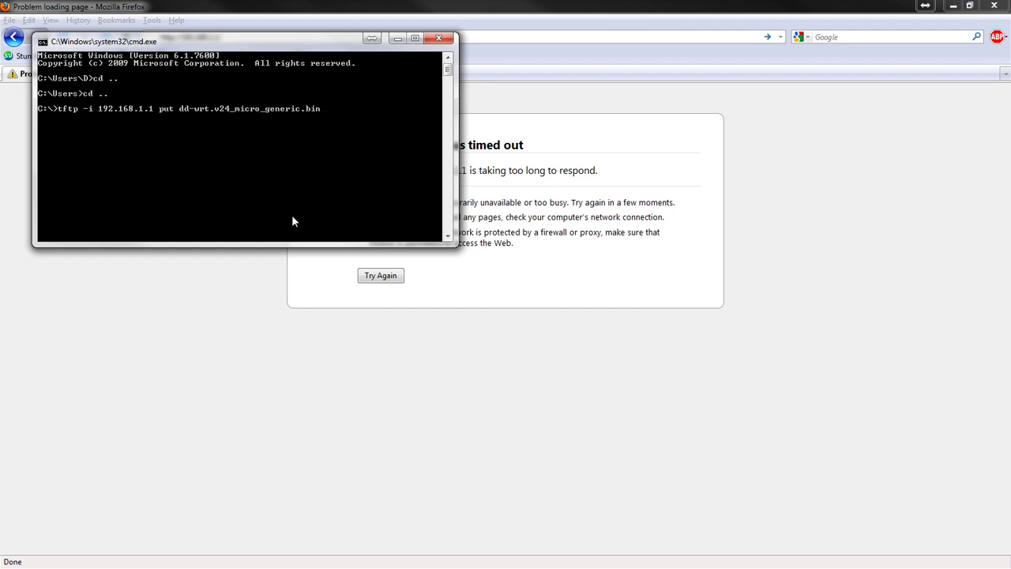
pyautogui.press('Return')
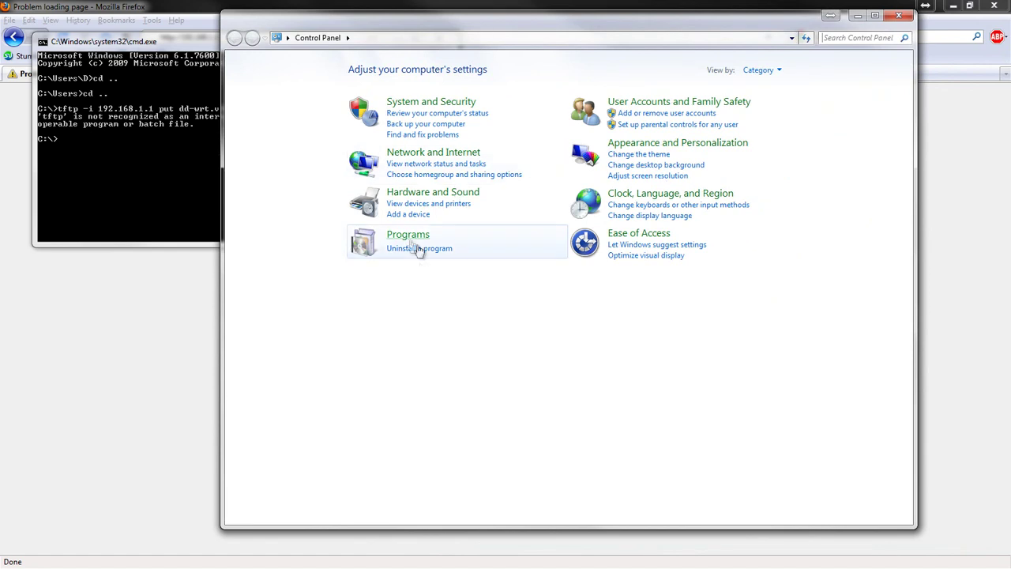
# Step: Enable the TFTP Client Windows feature from Programs and Features
pyautogui.click(408, 236)
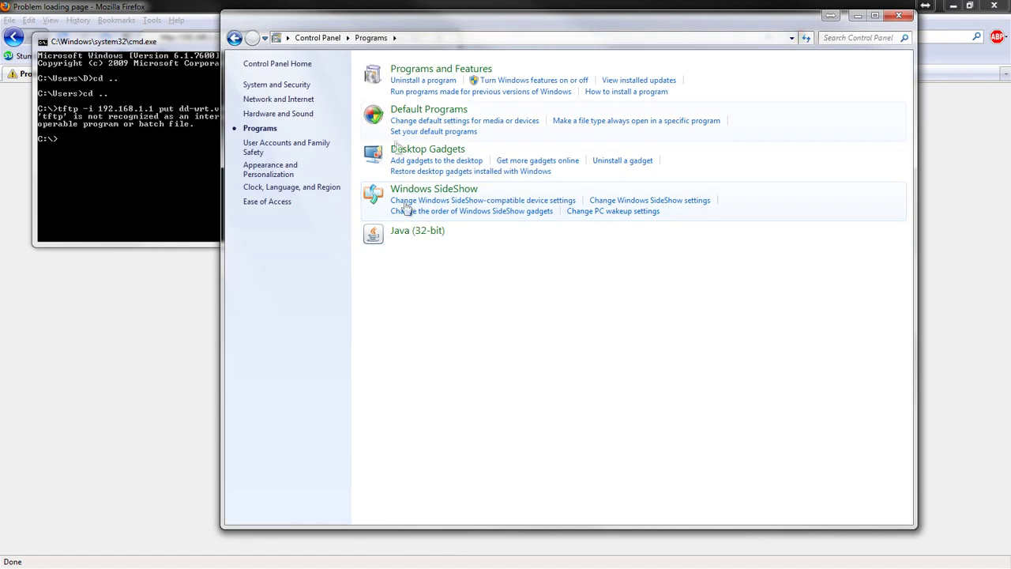
pyautogui.click(408, 71)
pyautogui.click(309, 108)
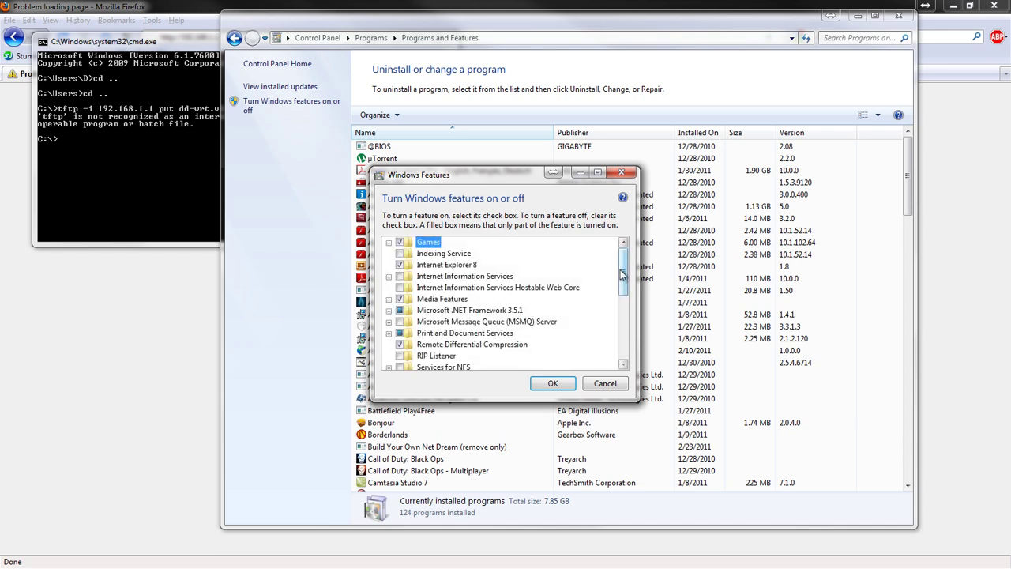
pyautogui.moveTo(620, 269); pyautogui.dragTo(628, 335)
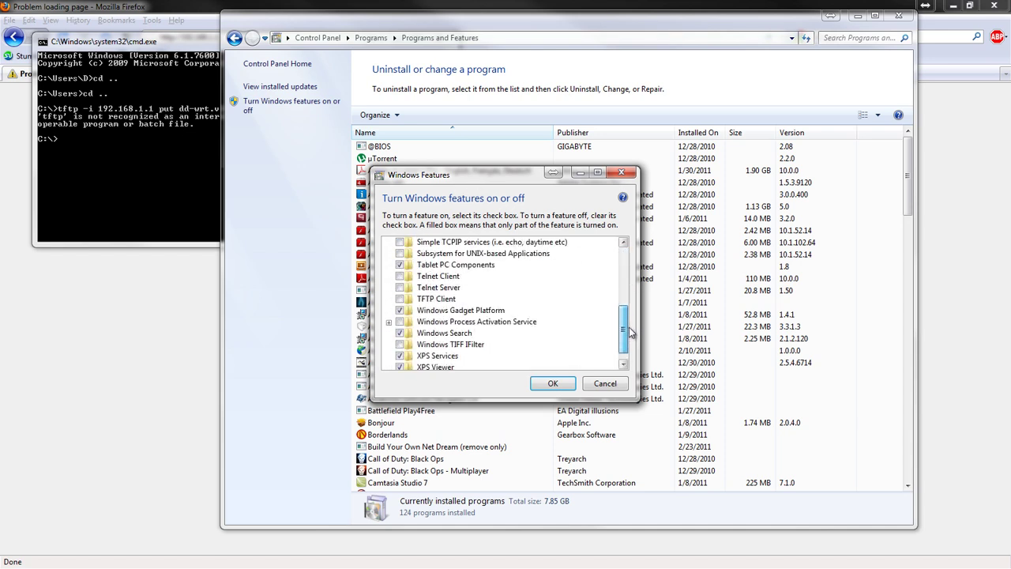
pyautogui.click(400, 299)
pyautogui.click(539, 385)
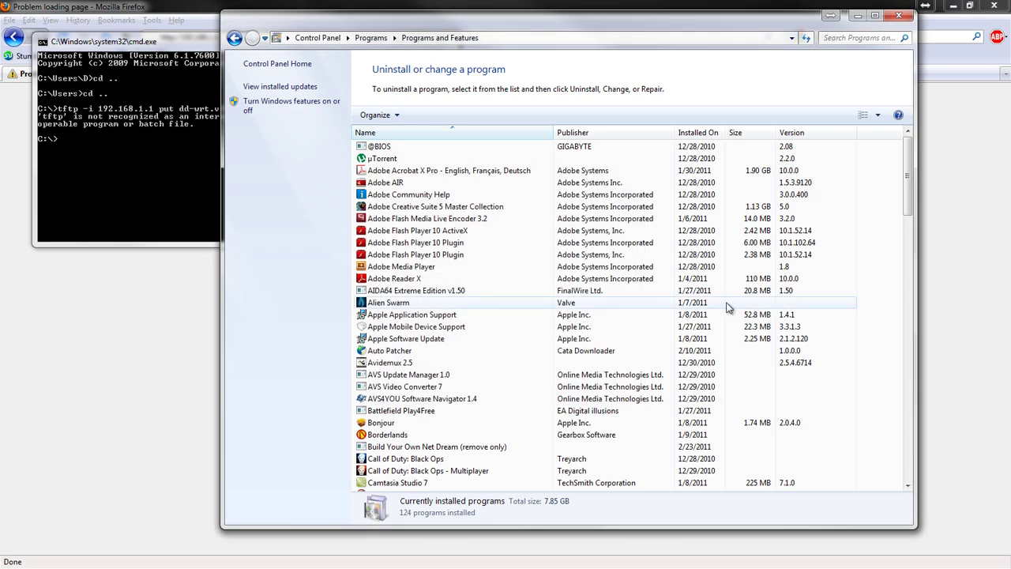
# Step: Rerun the tftp upload of dd-wrt.v24_micro_generic.bin, transferring 1765376 bytes successfully
pyautogui.click(899, 16)
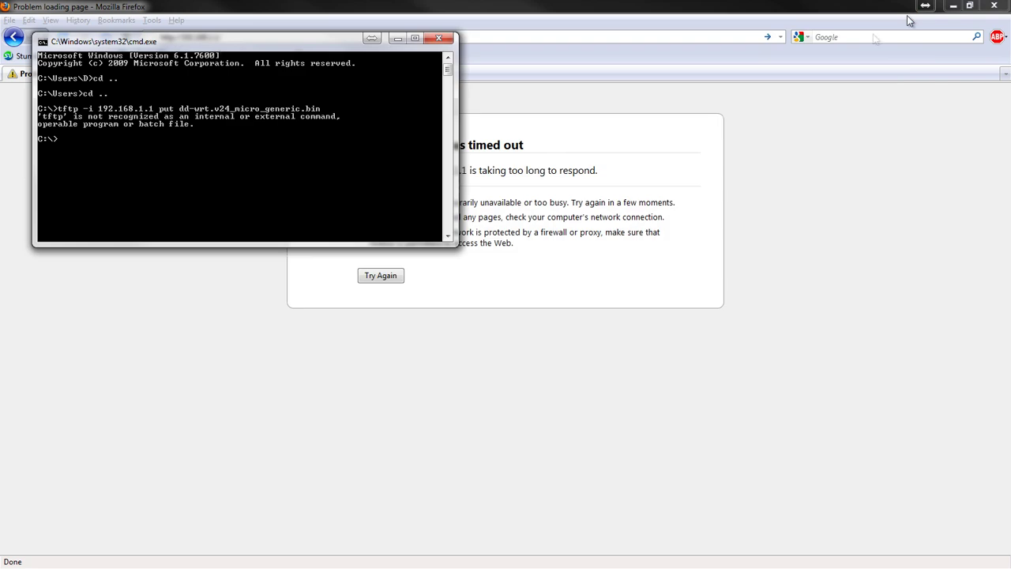
pyautogui.press('Up')
pyautogui.press('Return')
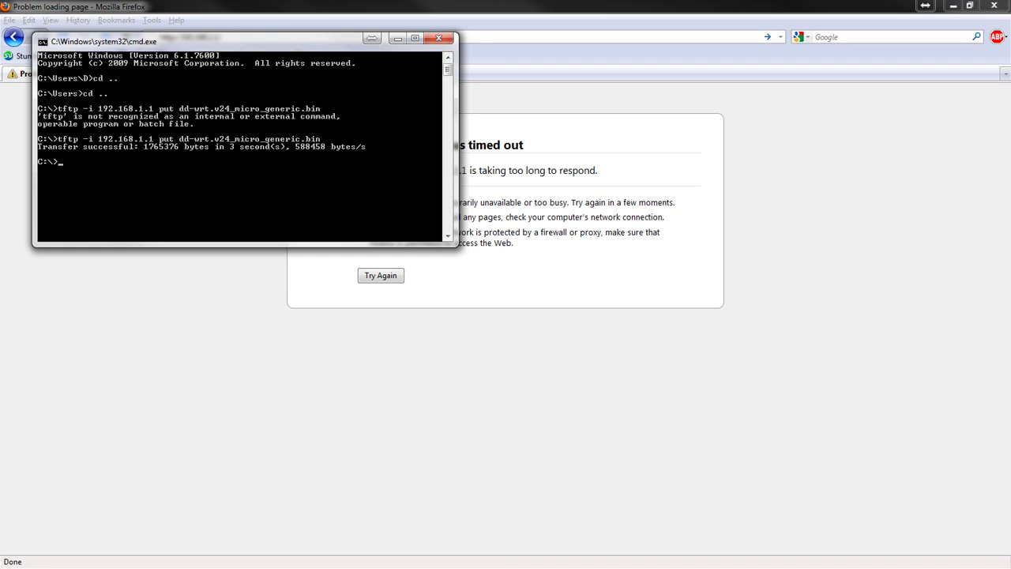
pyautogui.click(733, 380)
pyautogui.click(245, 37)
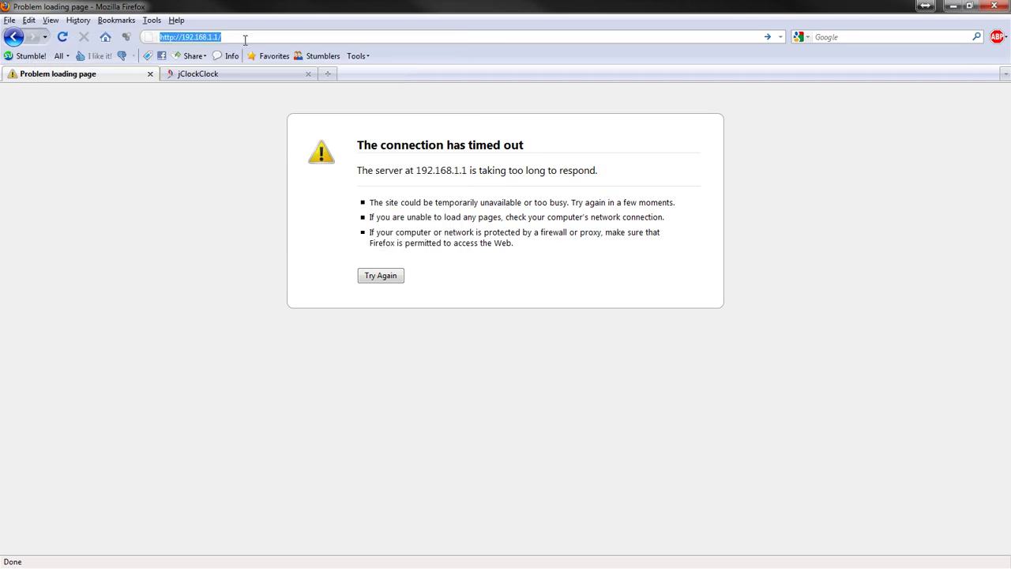
pyautogui.press('Return')
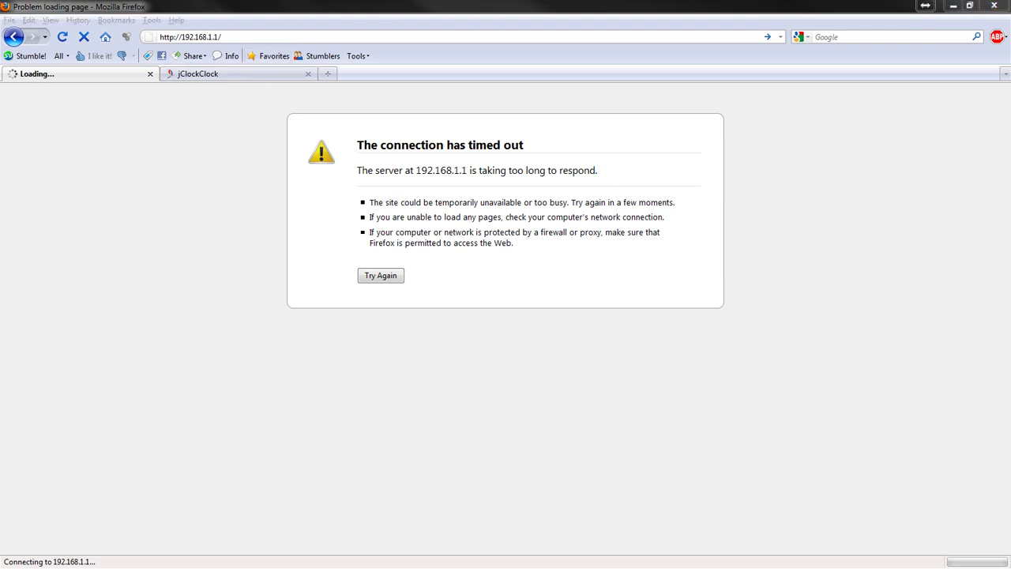
pyautogui.click(195, 39)
pyautogui.click(199, 40)
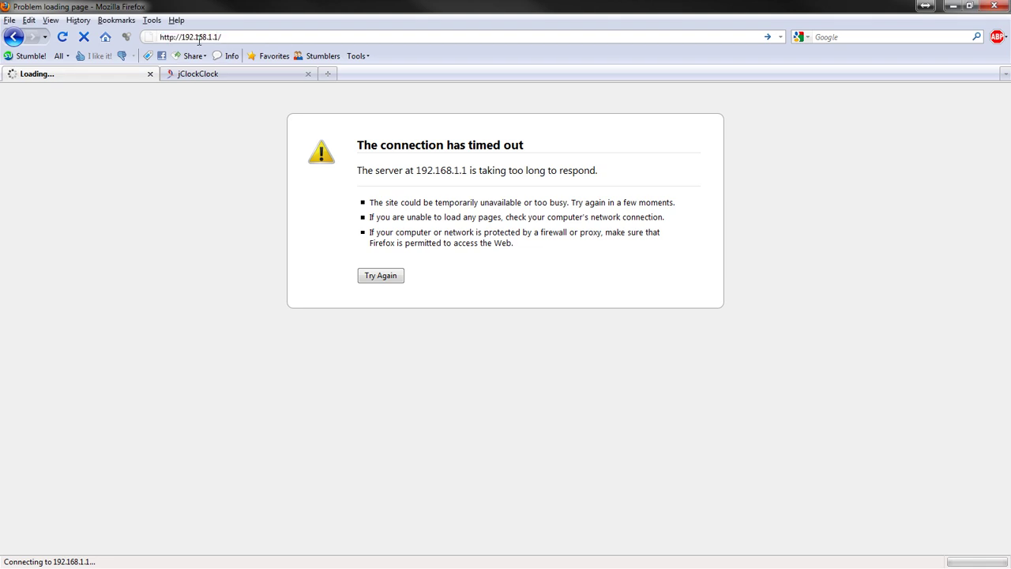
pyautogui.doubleClick(198, 39)
pyautogui.click(199, 39)
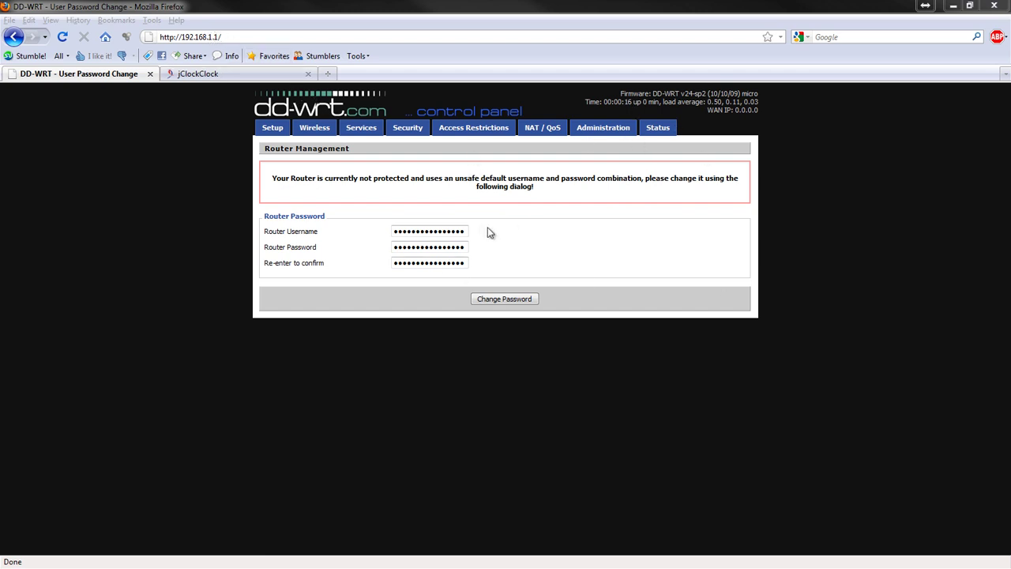
# Step: Change the router login to username root with a new password and save it
pyautogui.moveTo(466, 231); pyautogui.dragTo(366, 230)
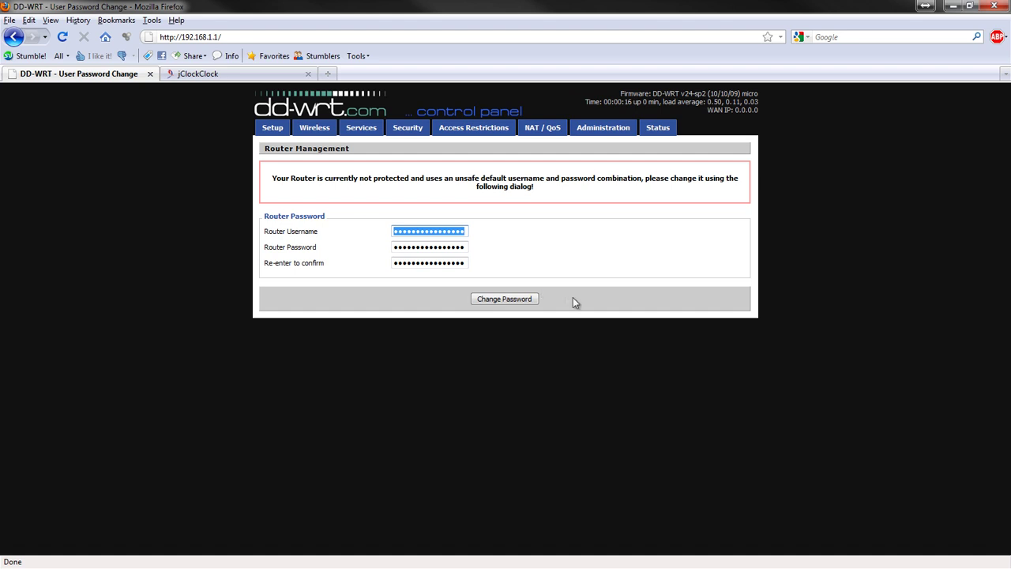
pyautogui.write('root')
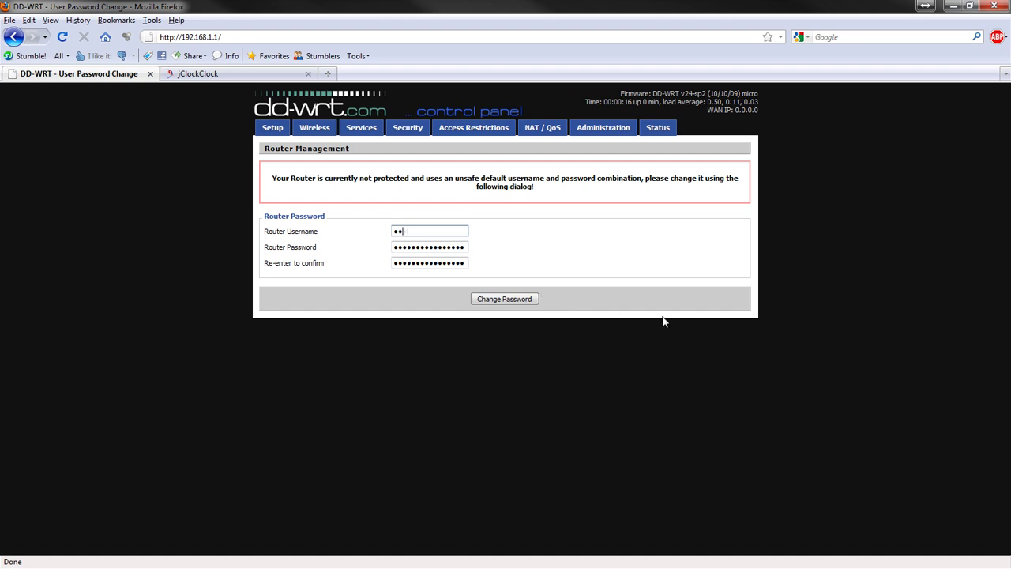
pyautogui.press('Tab')
pyautogui.write('administrator')
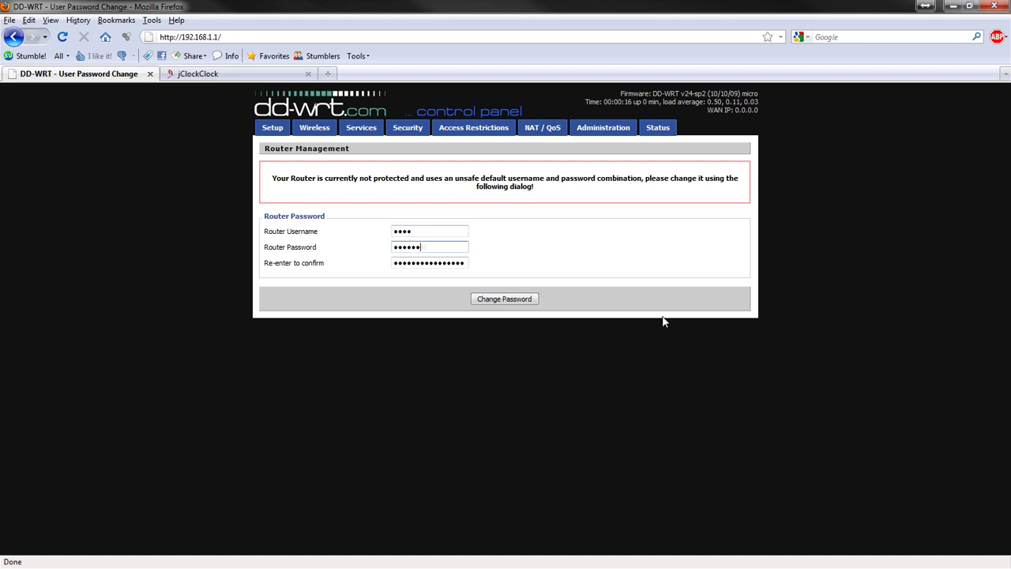
pyautogui.press('Tab')
pyautogui.write('administrator')
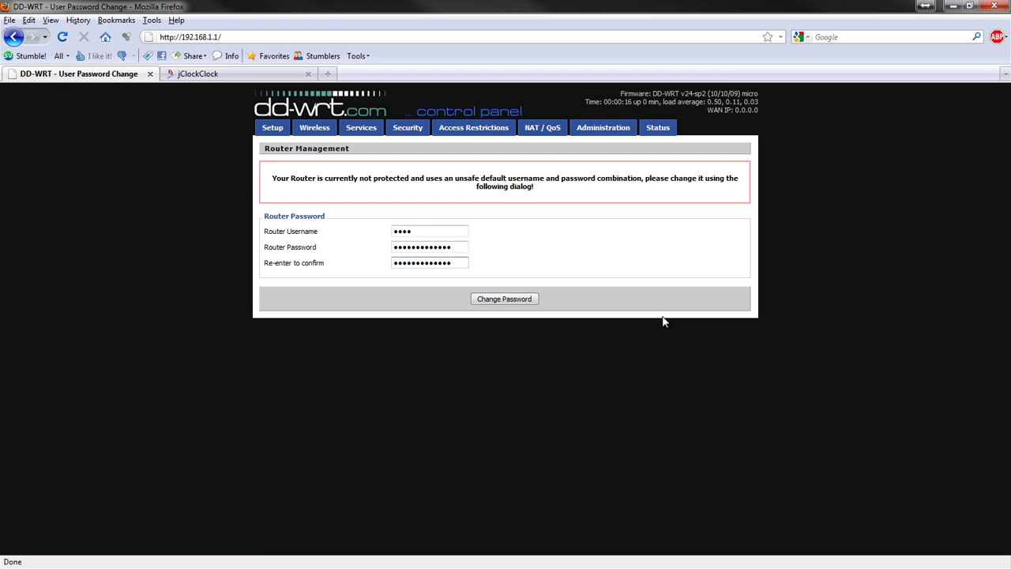
pyautogui.click(502, 301)
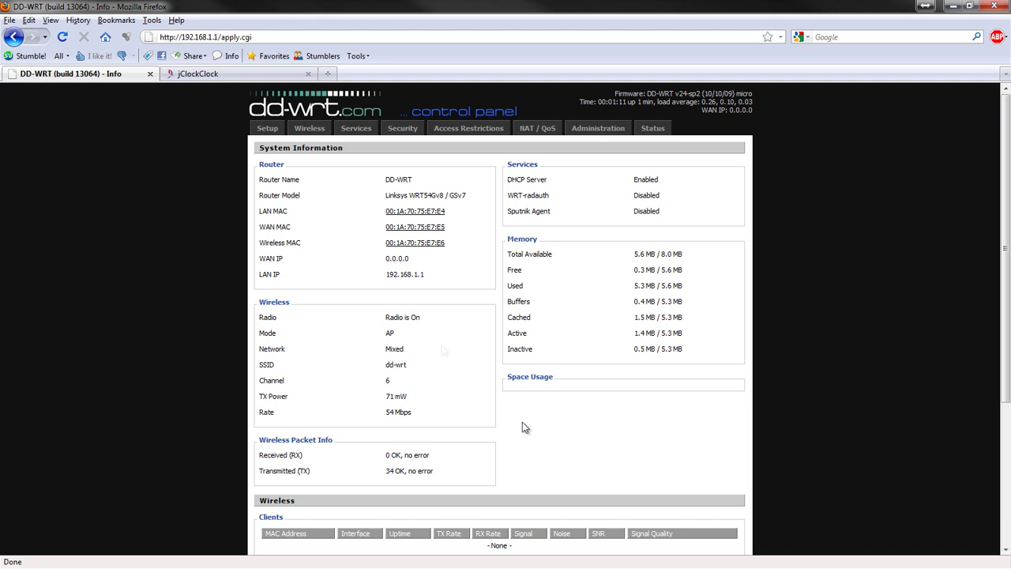
# Step: Open Basic Setup and log in as root with the router password
pyautogui.click(268, 128)
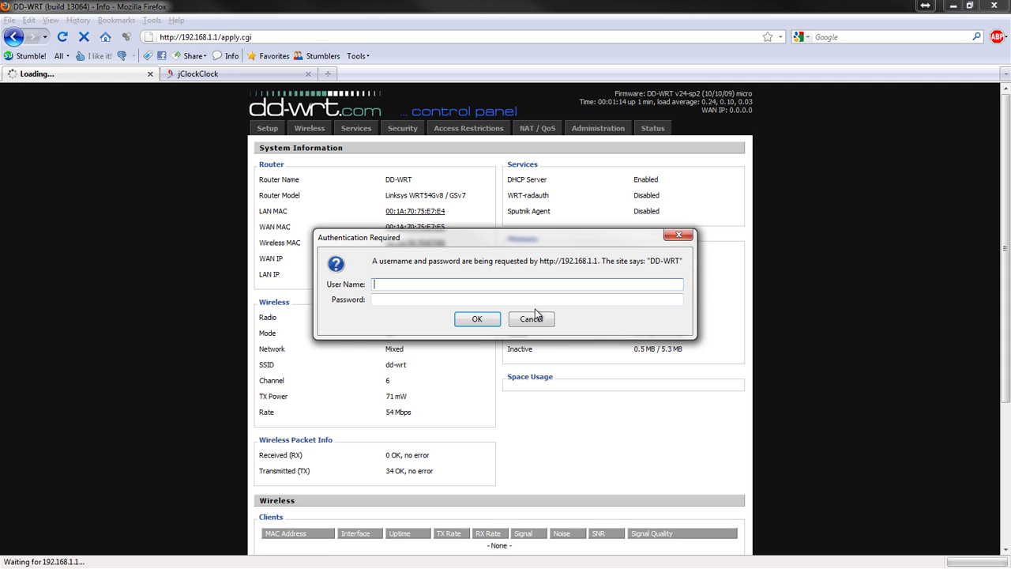
pyautogui.write('root')
pyautogui.press('Tab')
pyautogui.write('*********')
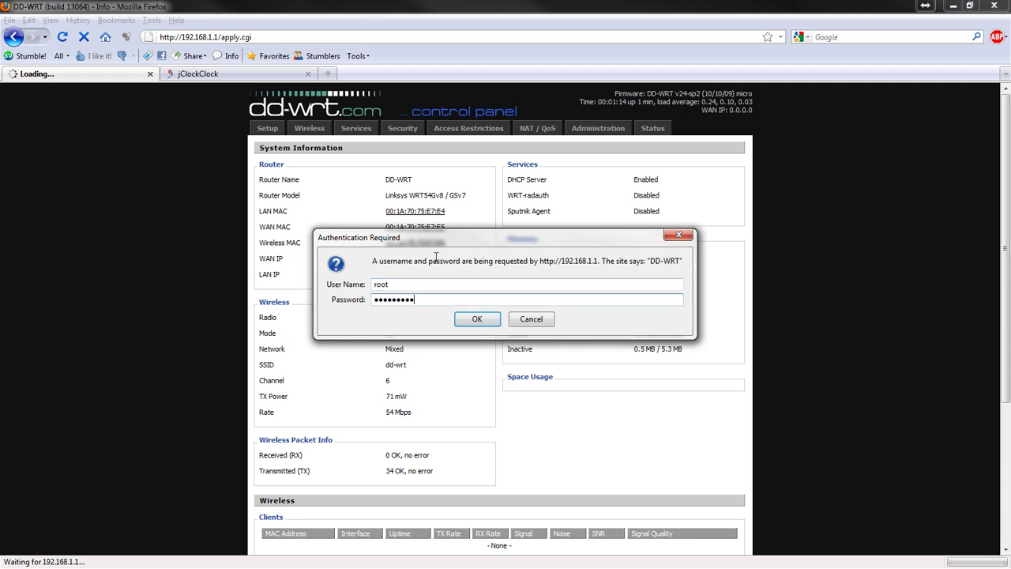
pyautogui.write('**')
pyautogui.press('Return')
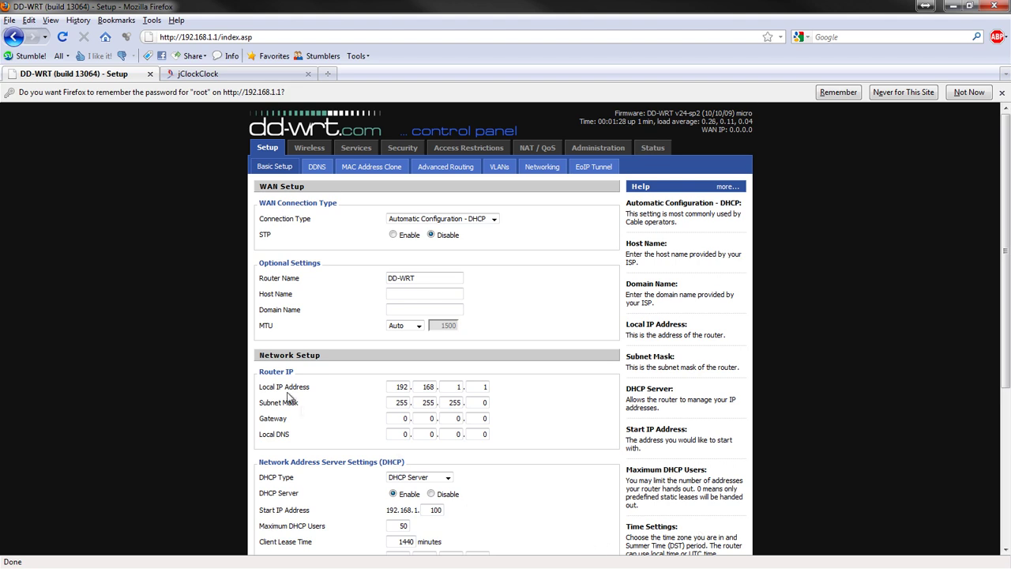
# Step: Set the LAN IP third octet to 69 and router name to SpiderMan, then apply
pyautogui.doubleClick(456, 386)
pyautogui.write('69')
pyautogui.scroll(-3, 553, 397)
pyautogui.scroll(3, 552, 397)
pyautogui.moveTo(435, 278); pyautogui.dragTo(351, 278)
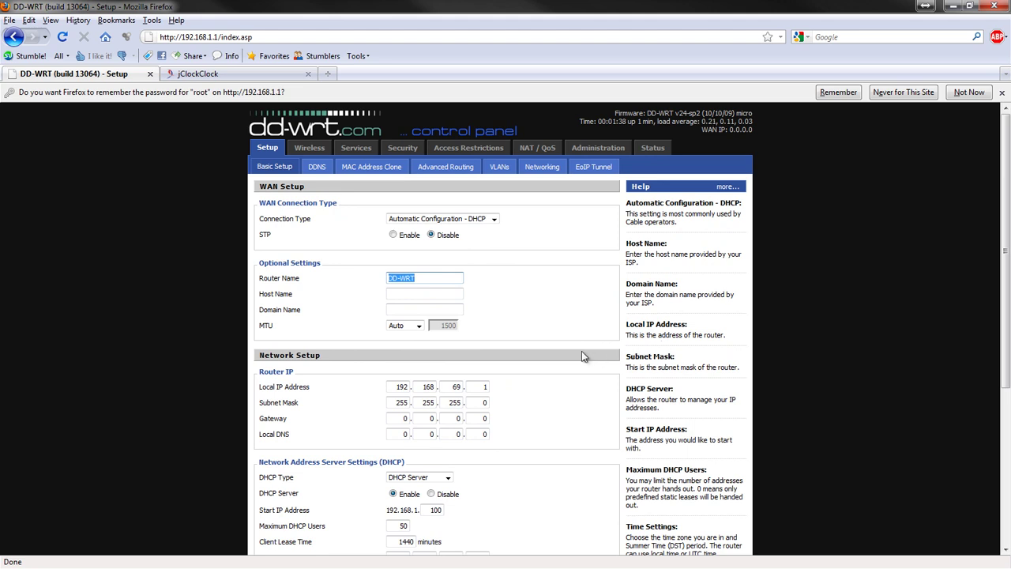
pyautogui.write('SpiderMan')
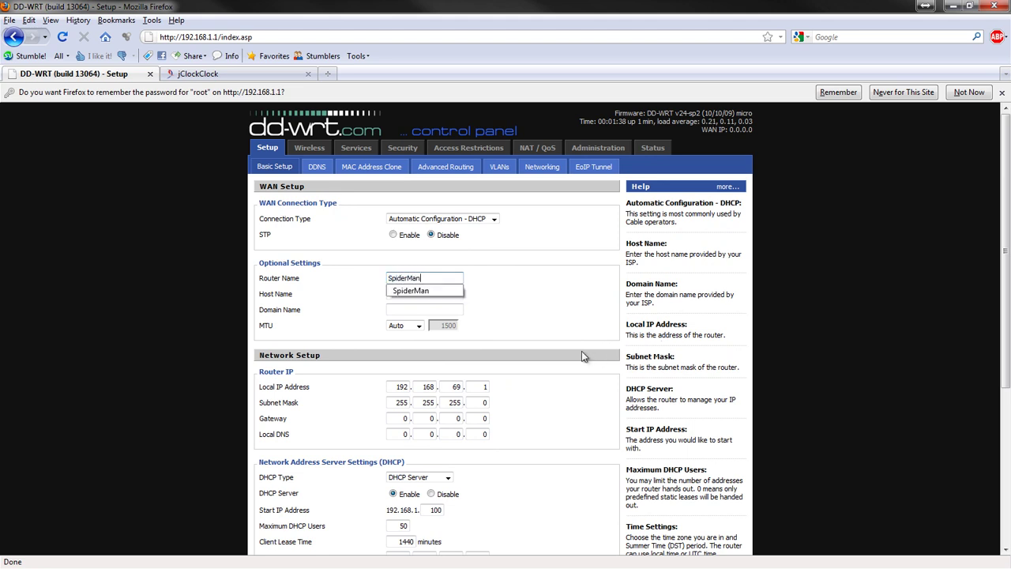
pyautogui.scroll(-5, 584, 352)
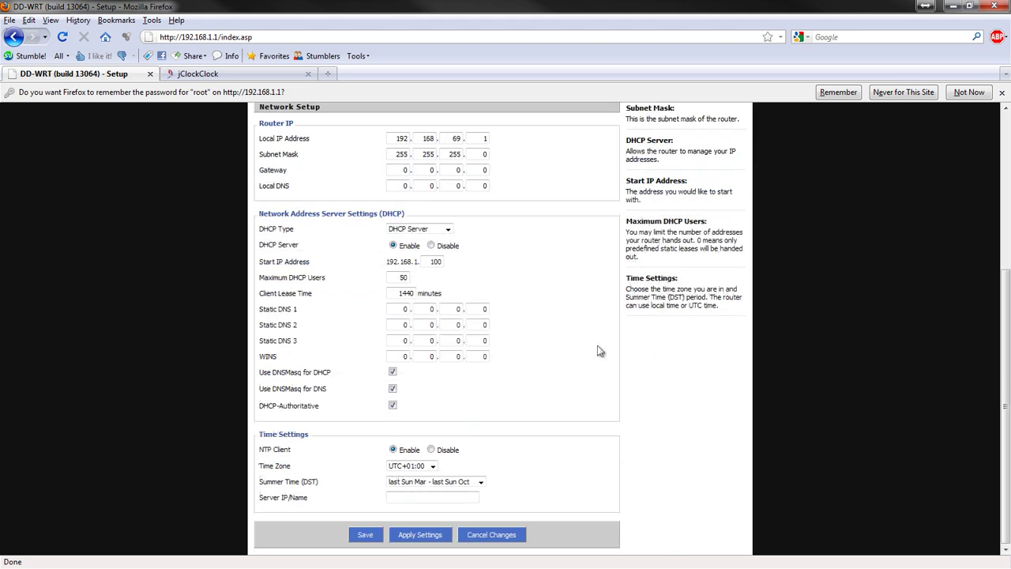
pyautogui.click(438, 539)
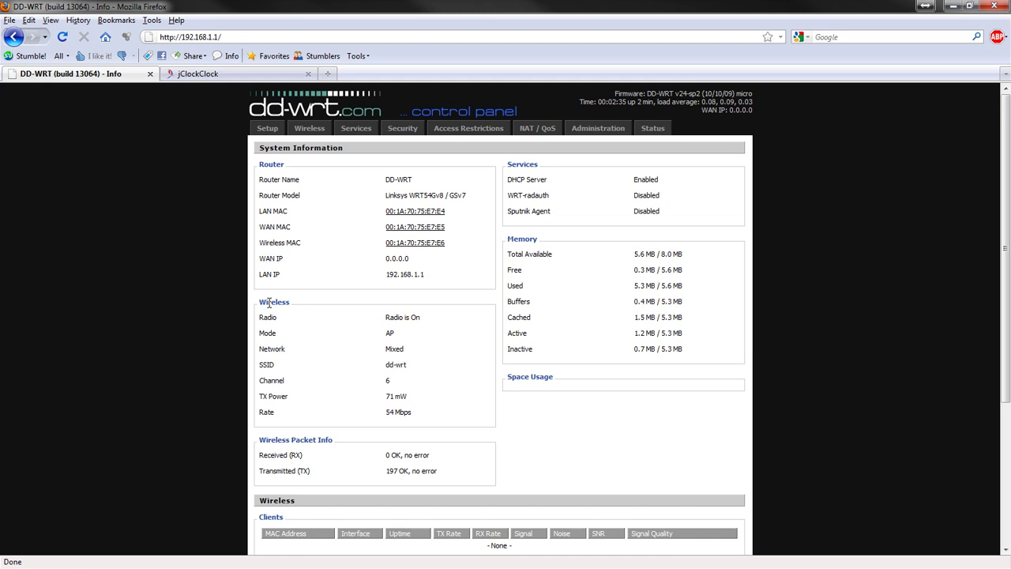
# Step: Reopen Basic Setup, change the Local IP to 192.168.69.1, and apply the settings
pyautogui.scroll(-4, 304, 319)
pyautogui.scroll(4, 304, 319)
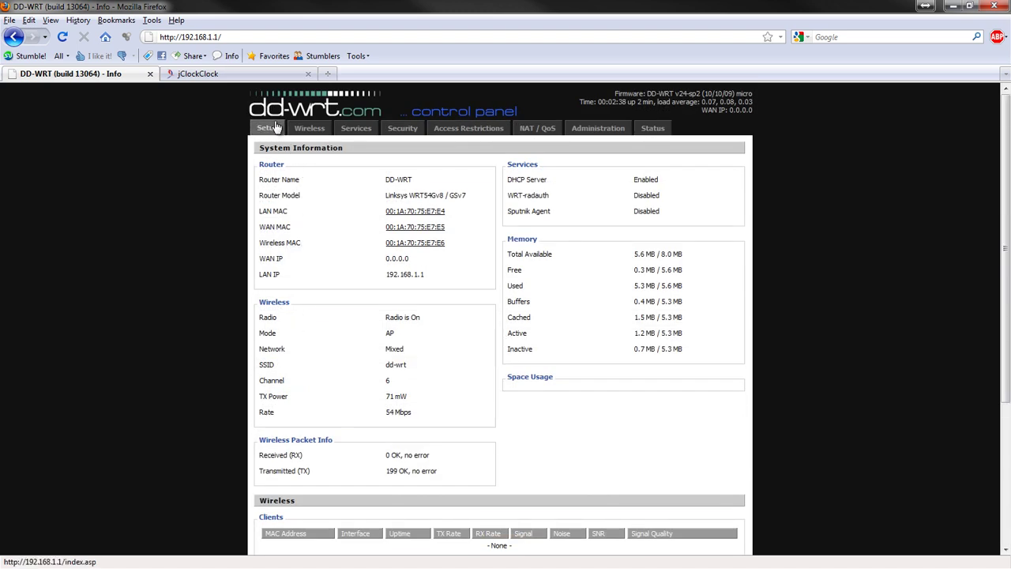
pyautogui.click(276, 128)
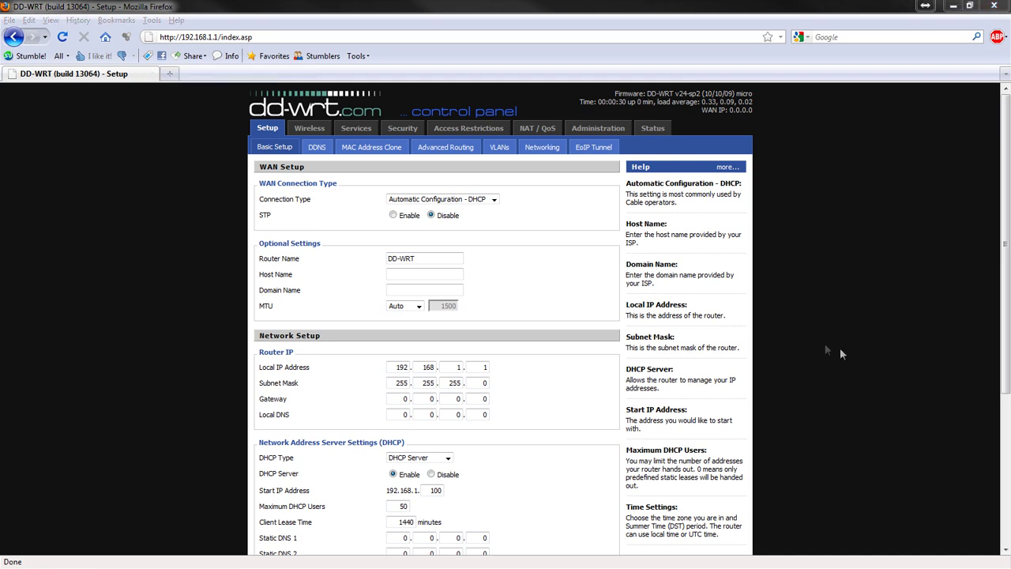
pyautogui.click(824, 357)
pyautogui.scroll(-5, 824, 358)
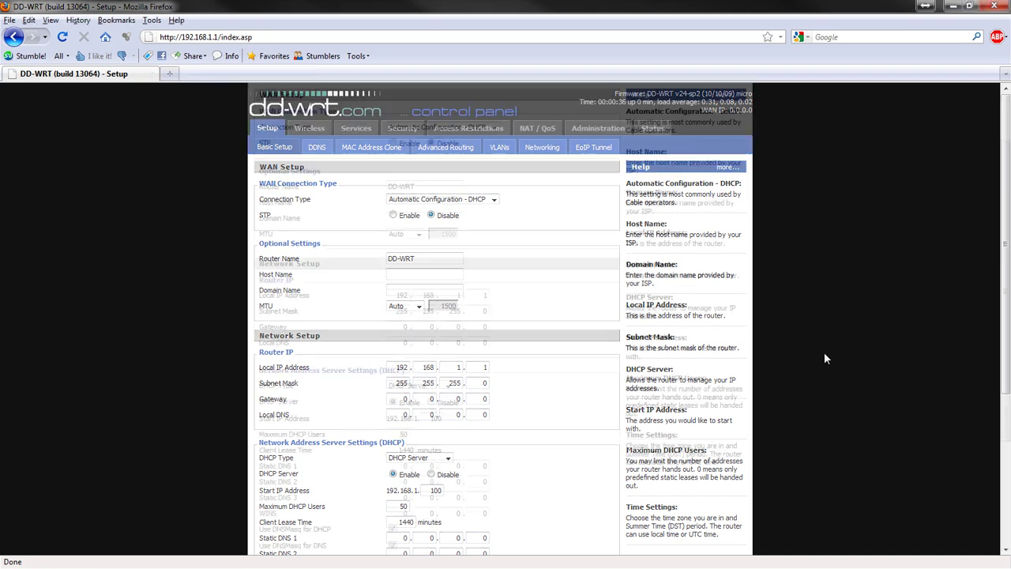
pyautogui.scroll(5, 823, 358)
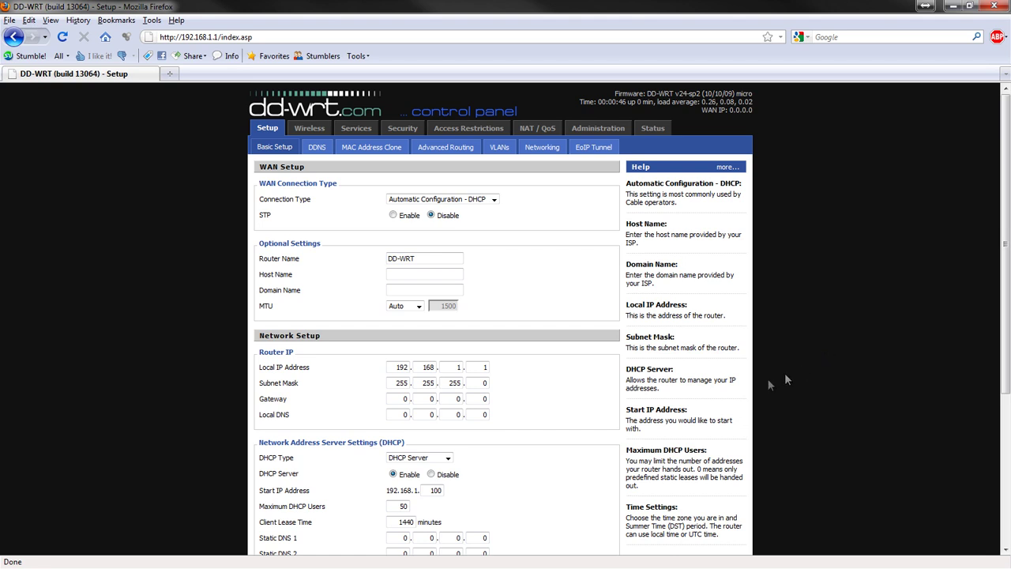
pyautogui.doubleClick(458, 366)
pyautogui.write('69')
pyautogui.click(533, 419)
pyautogui.scroll(-5, 545, 377)
pyautogui.click(442, 535)
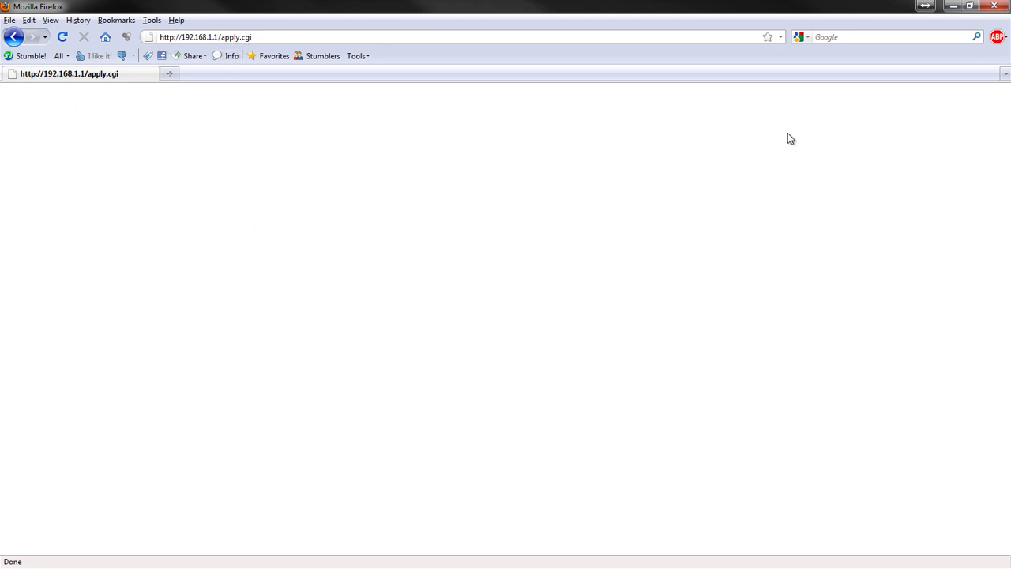
# Step: Close Firefox and load the router panel at 192.168.1.1 in Internet Explorer
pyautogui.click(995, 7)
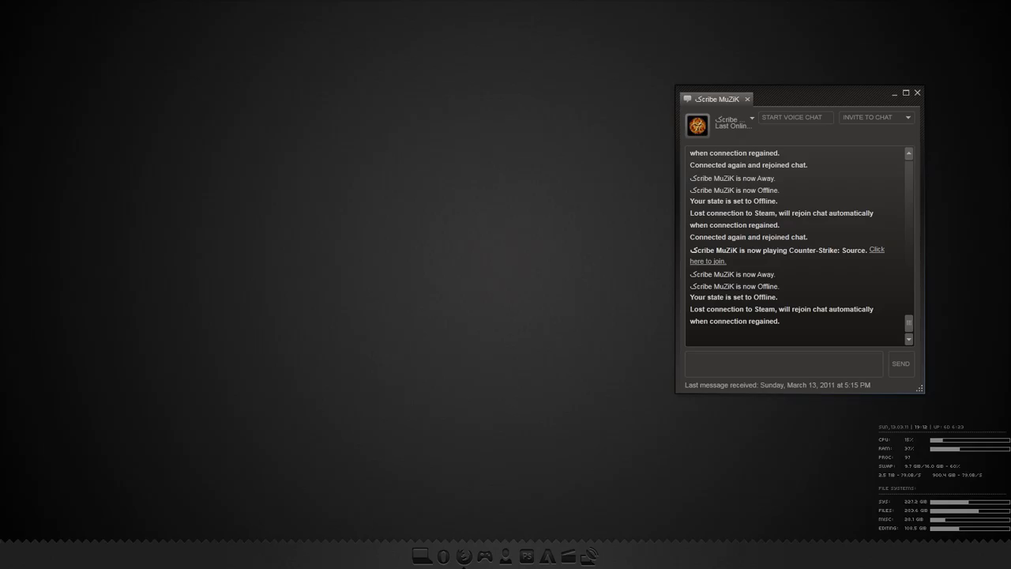
pyautogui.click(464, 555)
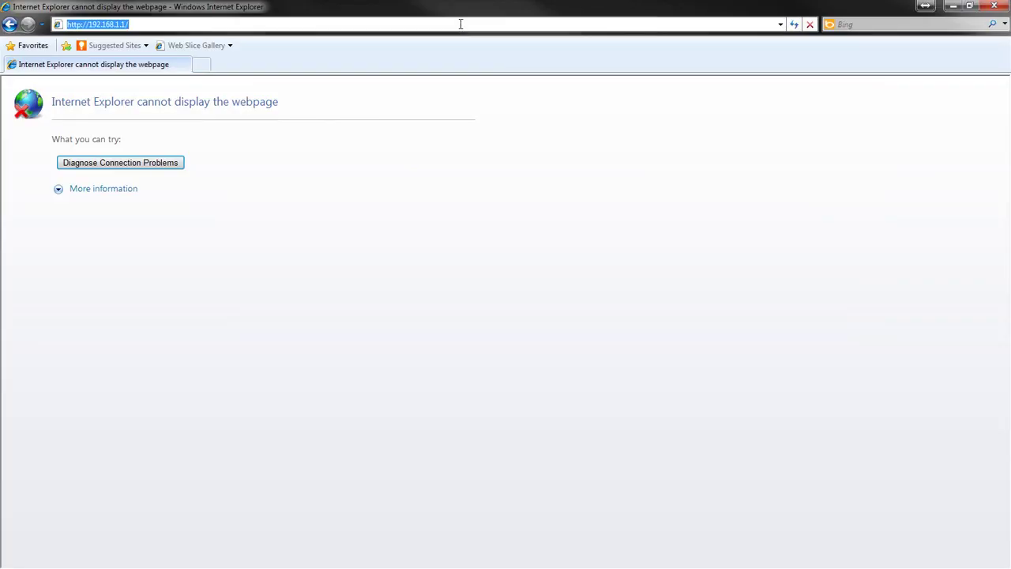
pyautogui.press('Return')
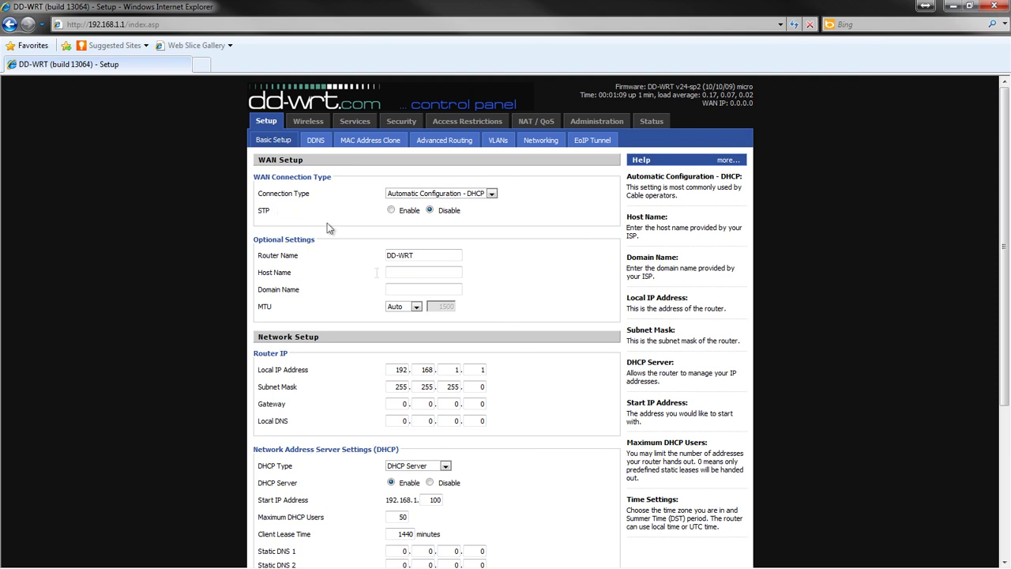
# Step: Set Local IP to 192.168.69.1 and Router Name to SpiderMan, then apply
pyautogui.doubleClick(458, 370)
pyautogui.write('69')
pyautogui.moveTo(426, 255); pyautogui.dragTo(350, 255)
pyautogui.write('SpiderMan')
pyautogui.scroll(-3, 417, 561)
pyautogui.click(416, 550)
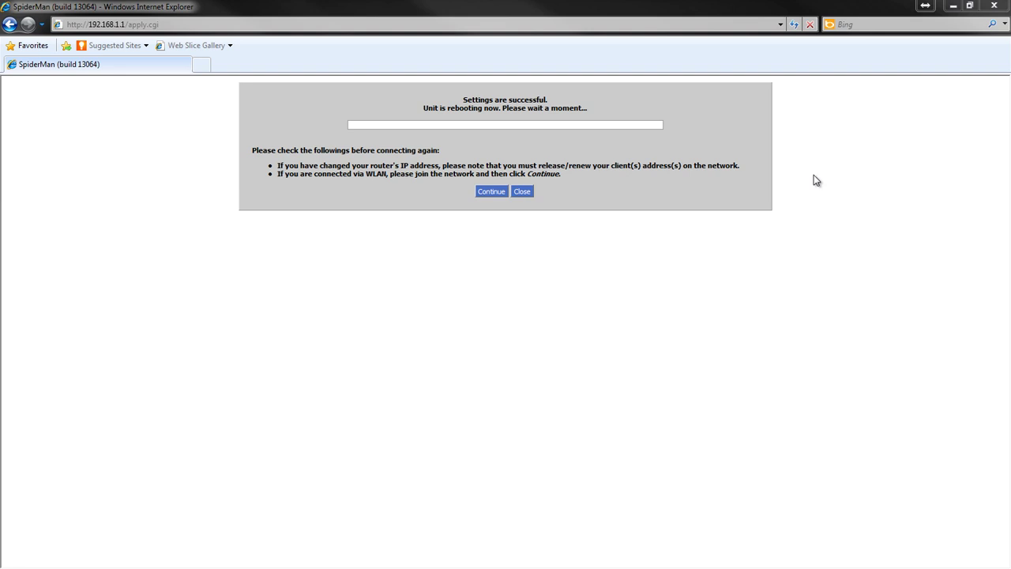
# Step: Wait for 'Settings are successful', then select the current address in the address bar
pyautogui.click(181, 28)
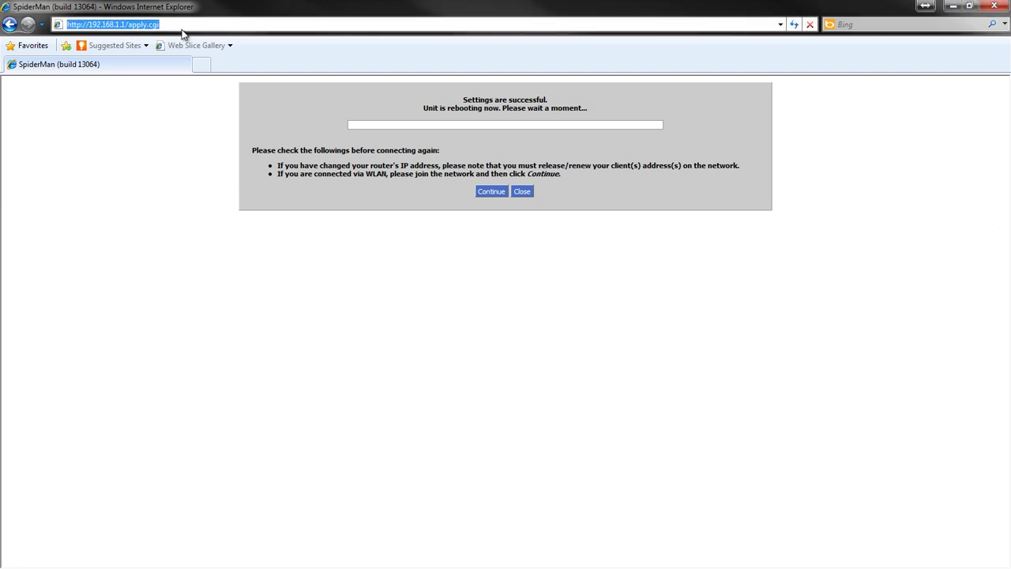
# Step: Load the router's control panel at 192.168.69.1 and go to the Wireless section
pyautogui.write('192.168.')
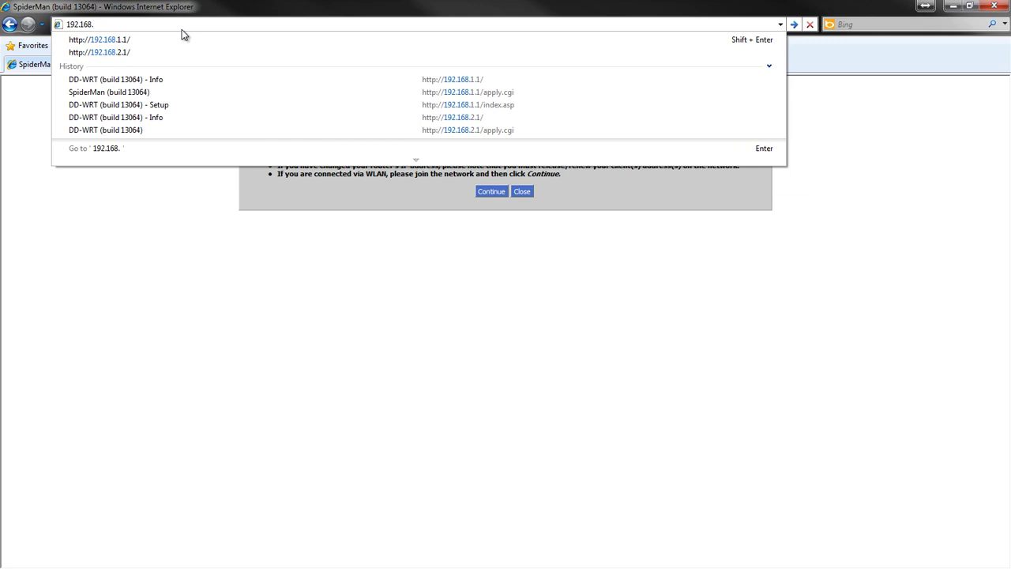
pyautogui.write('69.1')
pyautogui.press('Return')
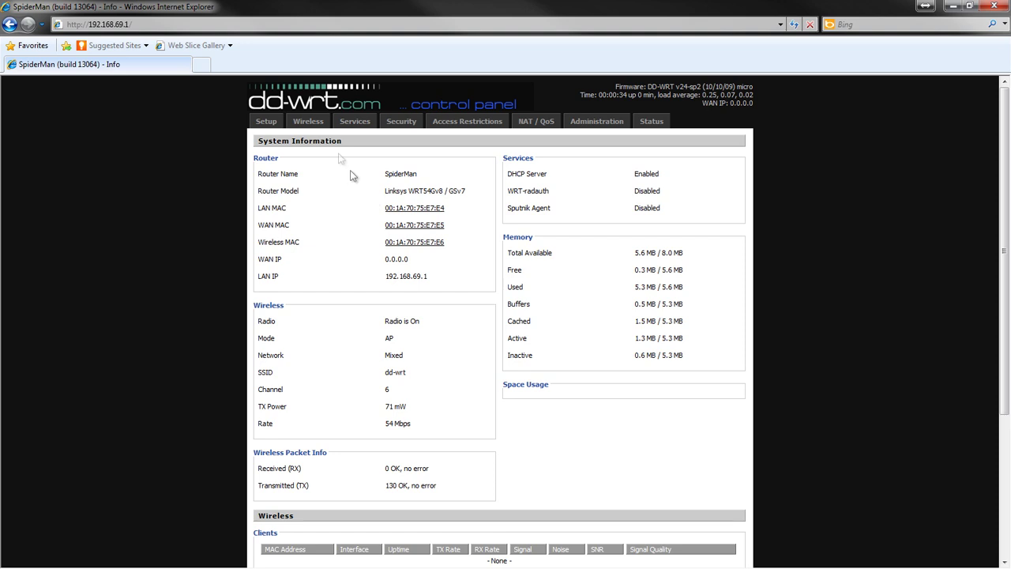
pyautogui.click(311, 124)
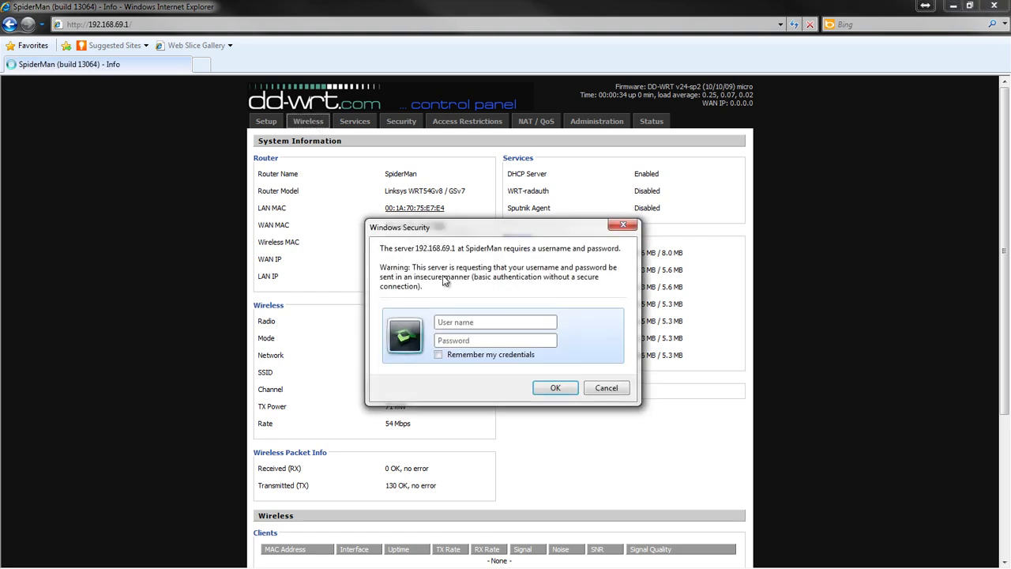
# Step: Log in to the control panel as root with the router password
pyautogui.write('root')
pyautogui.press('Tab')
pyautogui.write('administrat')
pyautogui.press('Return')
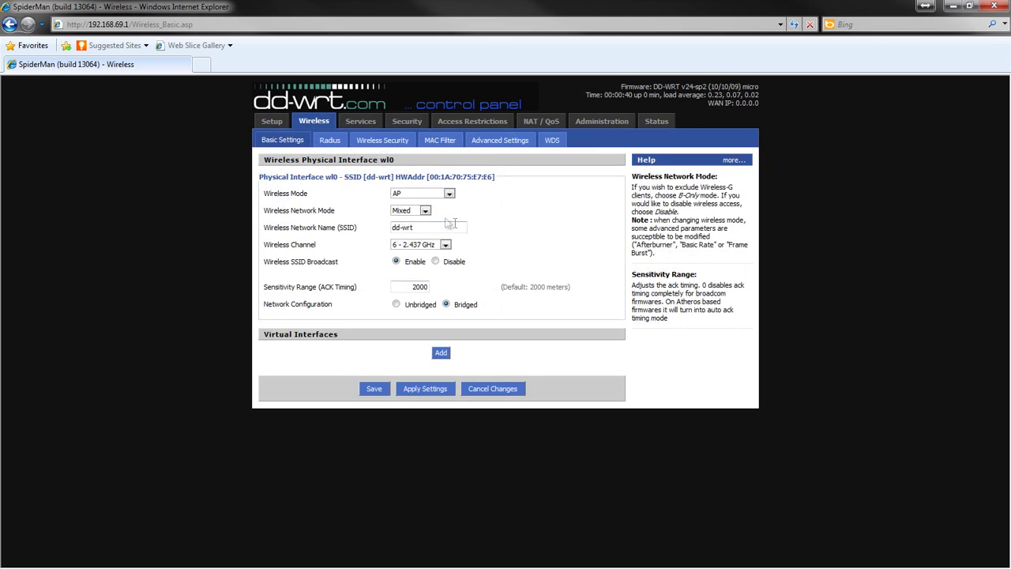
# Step: Disable the SPI firewall and clear the WAN ping, multicast and IDENT filters, then apply
pyautogui.click(397, 124)
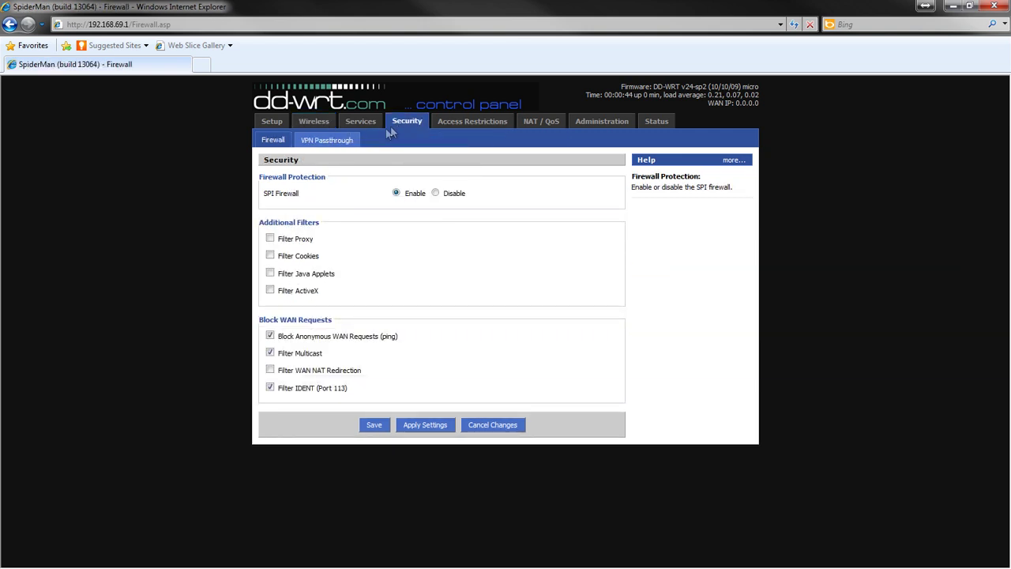
pyautogui.click(270, 336)
pyautogui.click(271, 352)
pyautogui.click(270, 387)
pyautogui.click(439, 193)
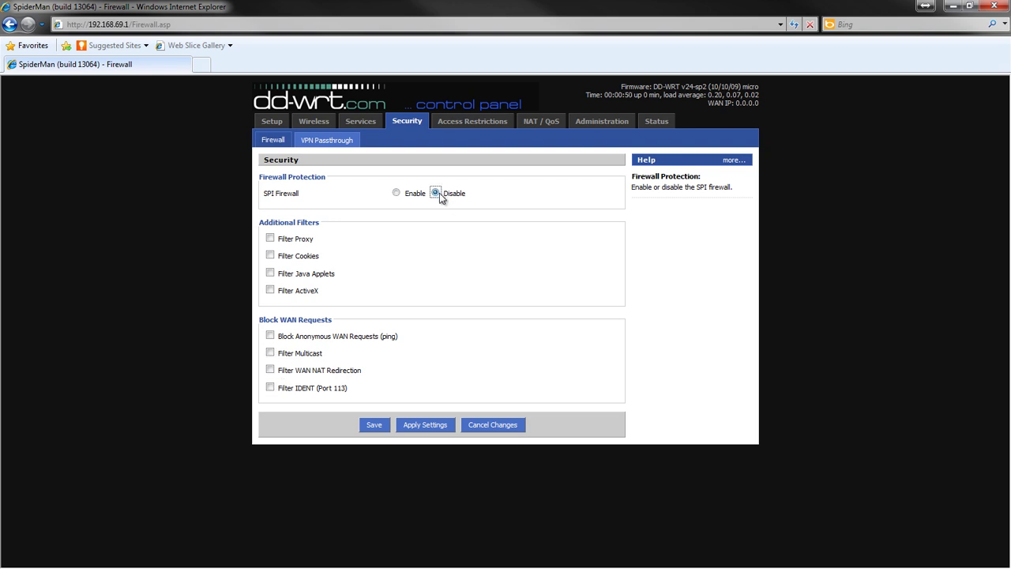
pyautogui.click(409, 424)
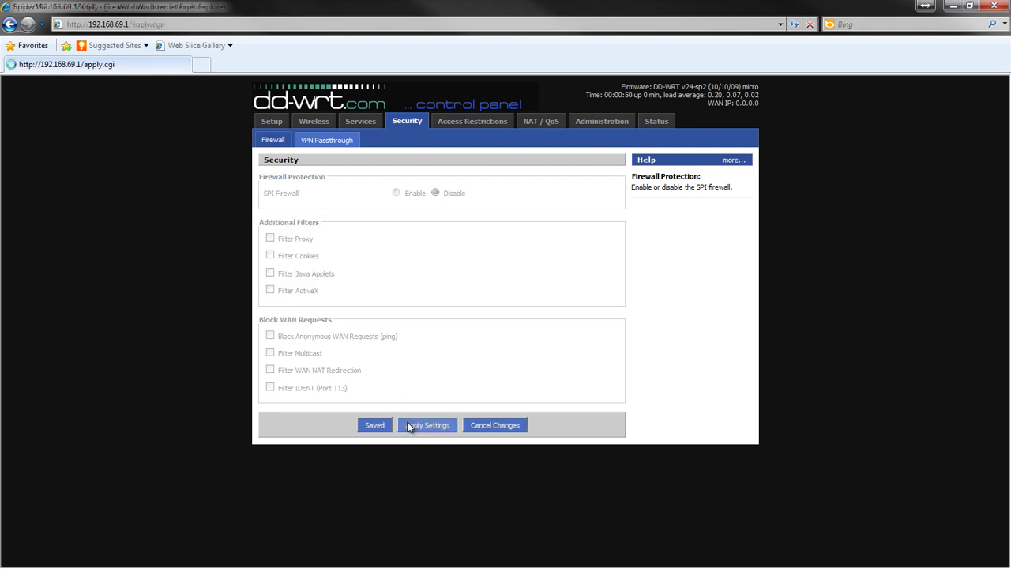
pyautogui.click(331, 131)
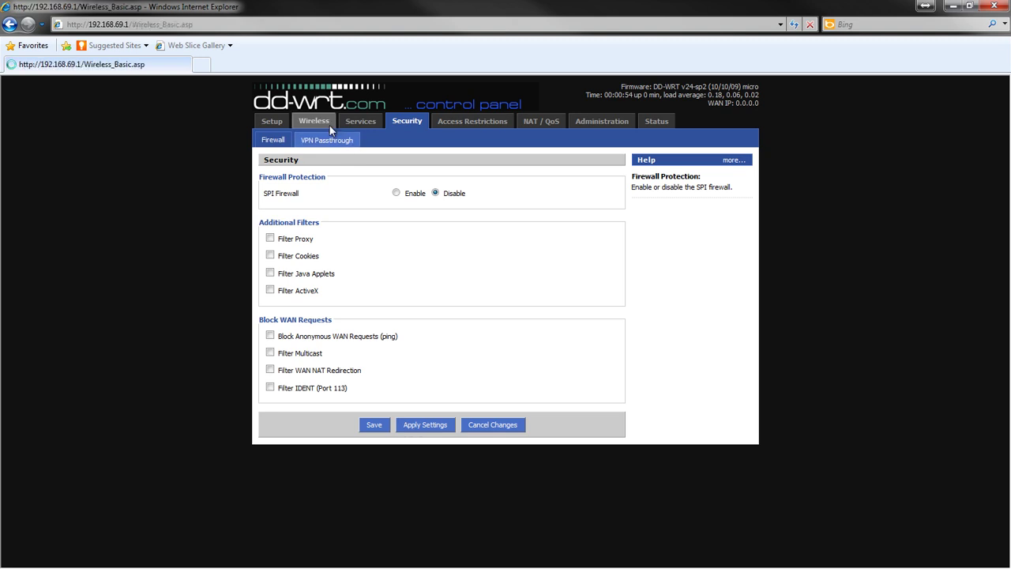
# Step: Set Wireless Mode to Repeater, keep network mode Mixed, set SSID SuperCOW!, and apply
pyautogui.click(411, 195)
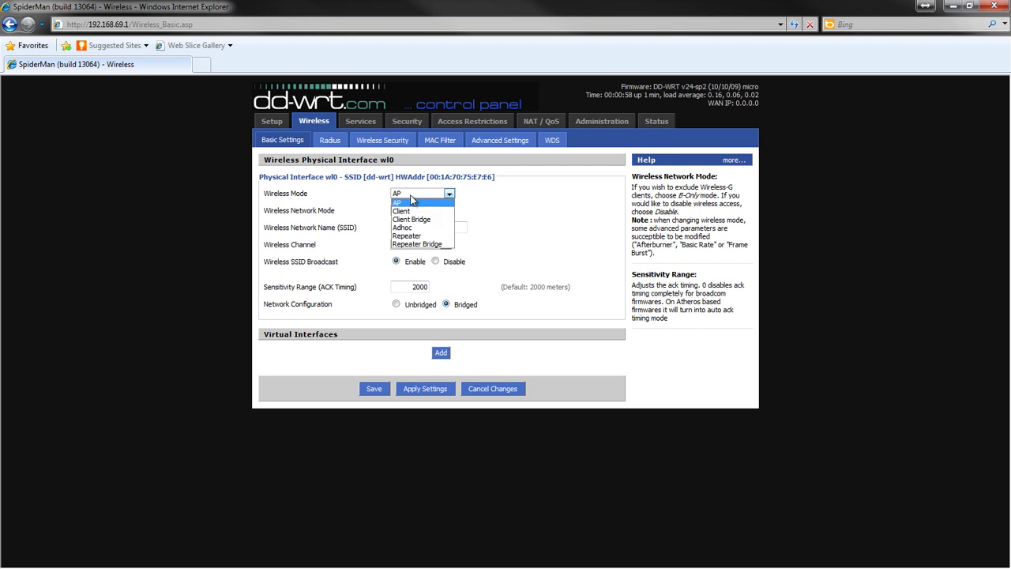
pyautogui.click(407, 235)
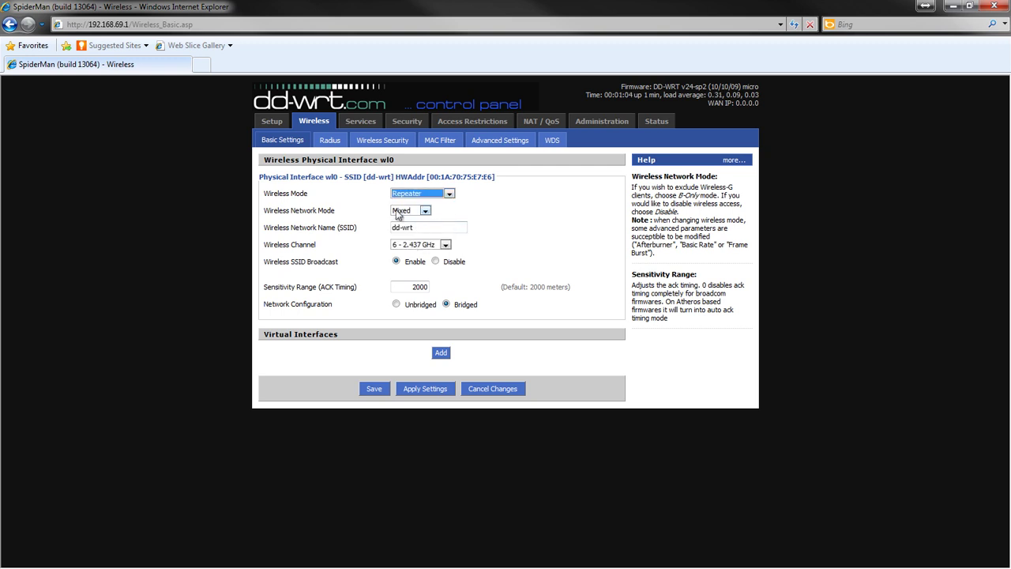
pyautogui.click(415, 214)
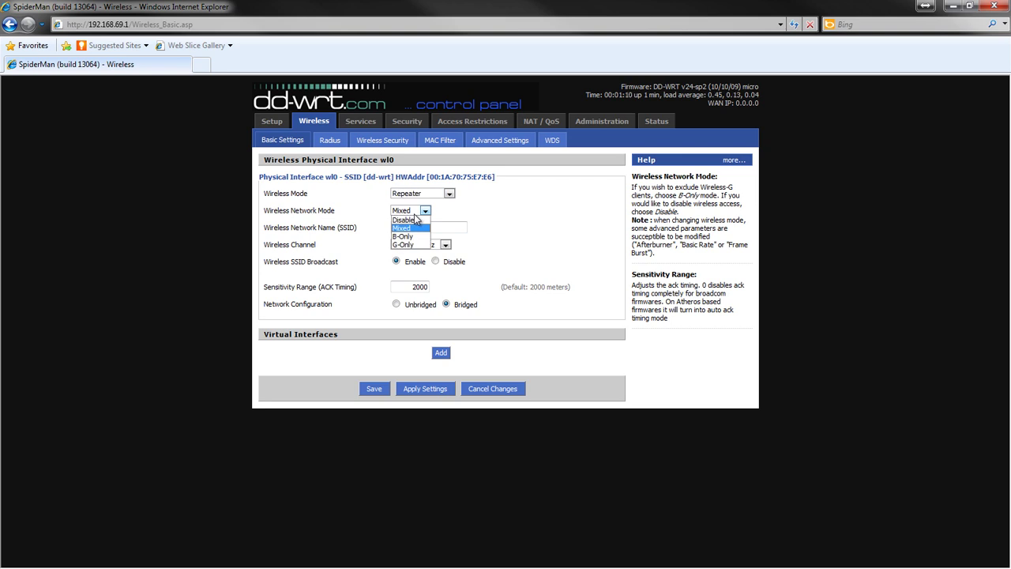
pyautogui.press('Escape')
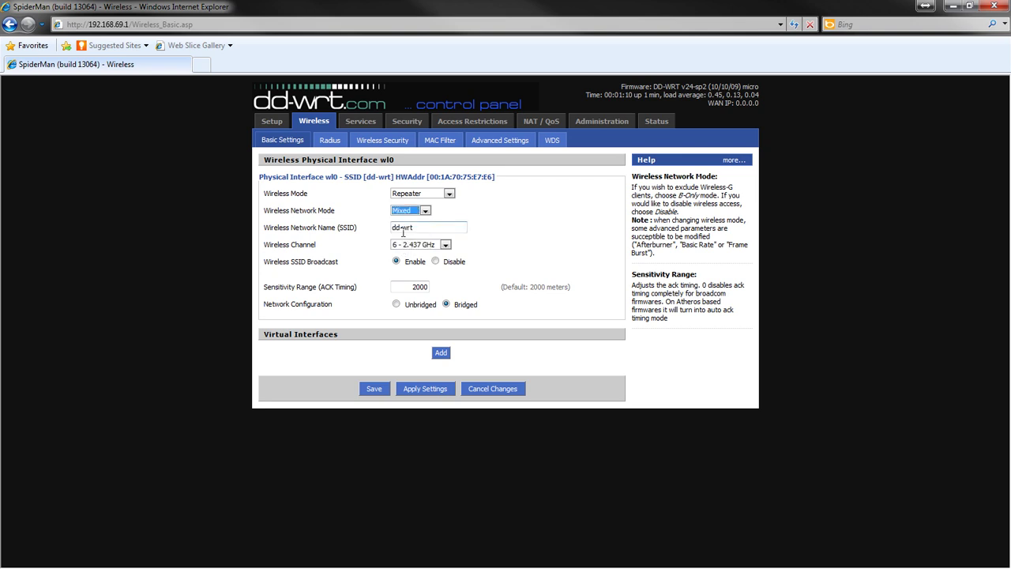
pyautogui.press('Tab')
pyautogui.write('Test')
pyautogui.doubleClick(412, 227)
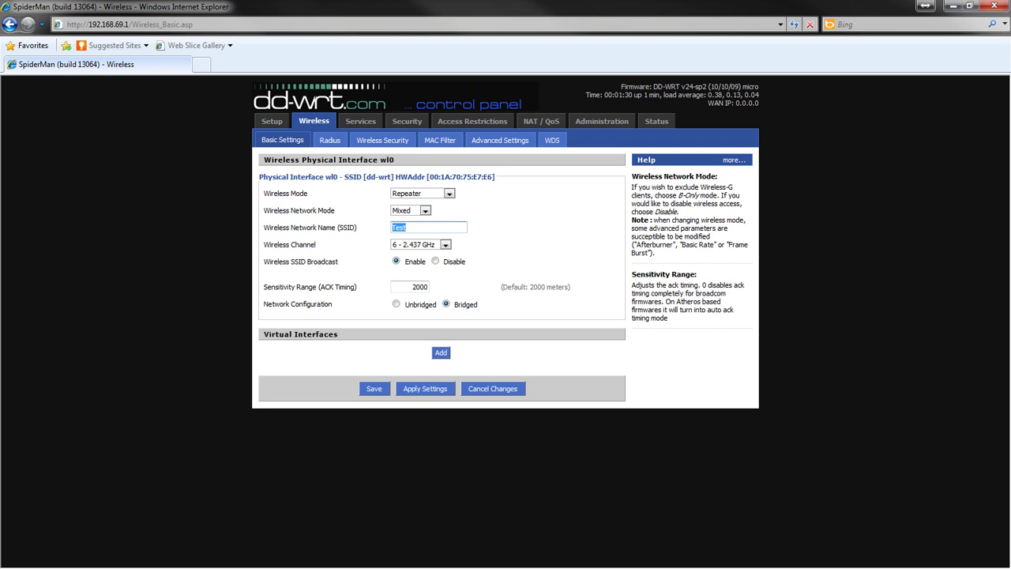
pyautogui.write('SuperCOW!')
pyautogui.click(423, 390)
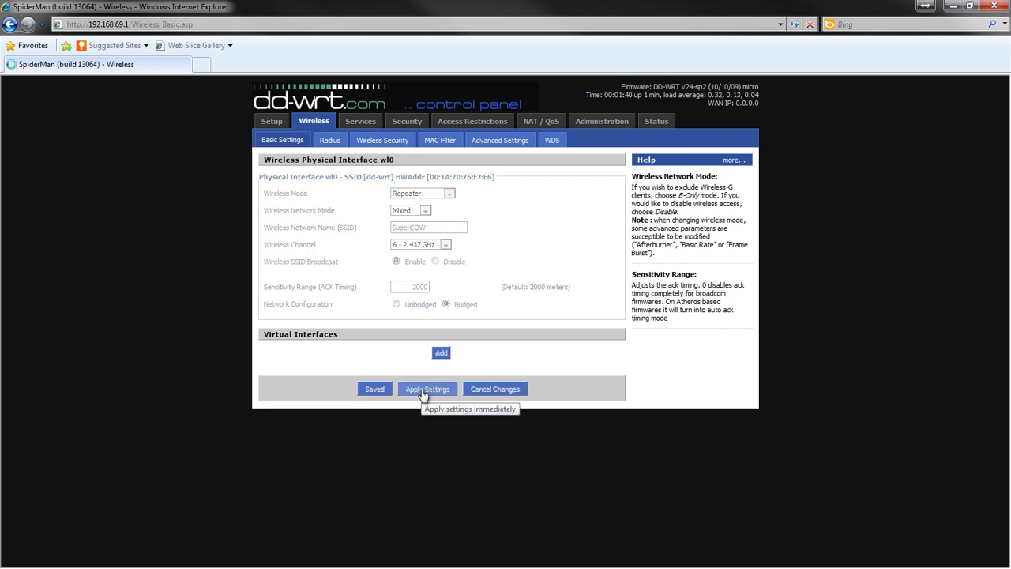
# Step: Add a virtual interface with SSID Test_Cow and apply the settings
pyautogui.click(423, 391)
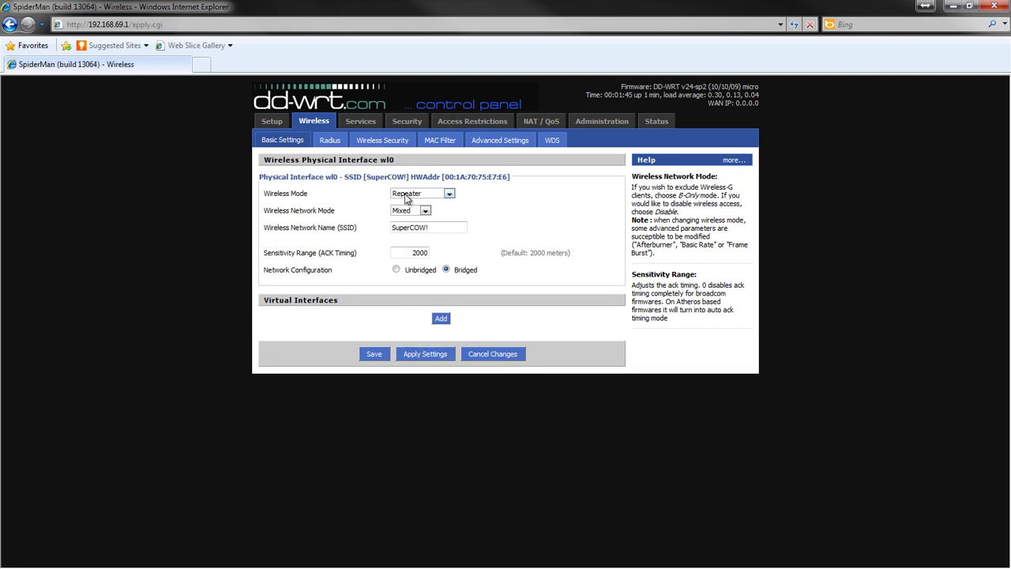
pyautogui.click(439, 319)
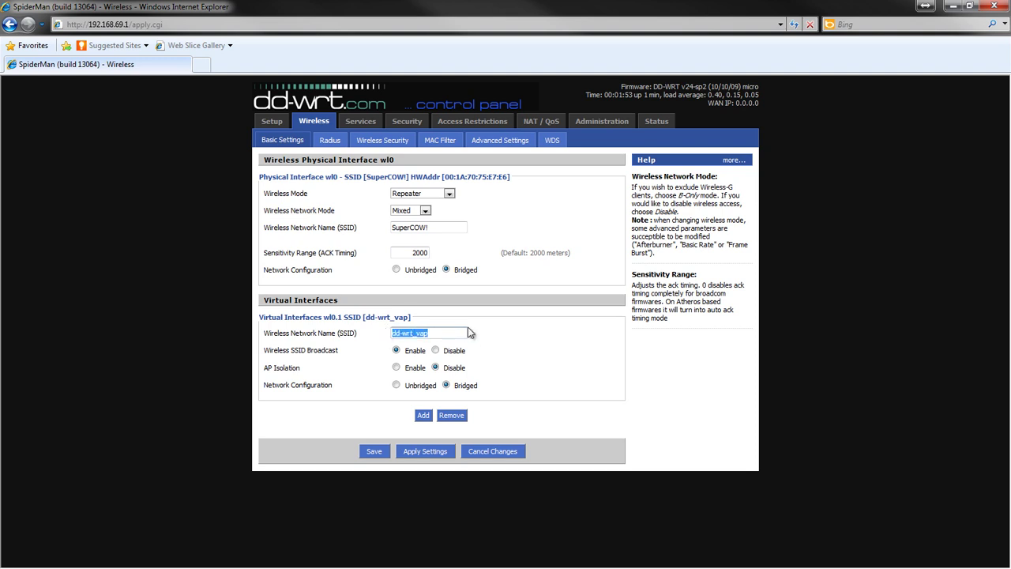
pyautogui.write('Test_Cow')
pyautogui.click(427, 451)
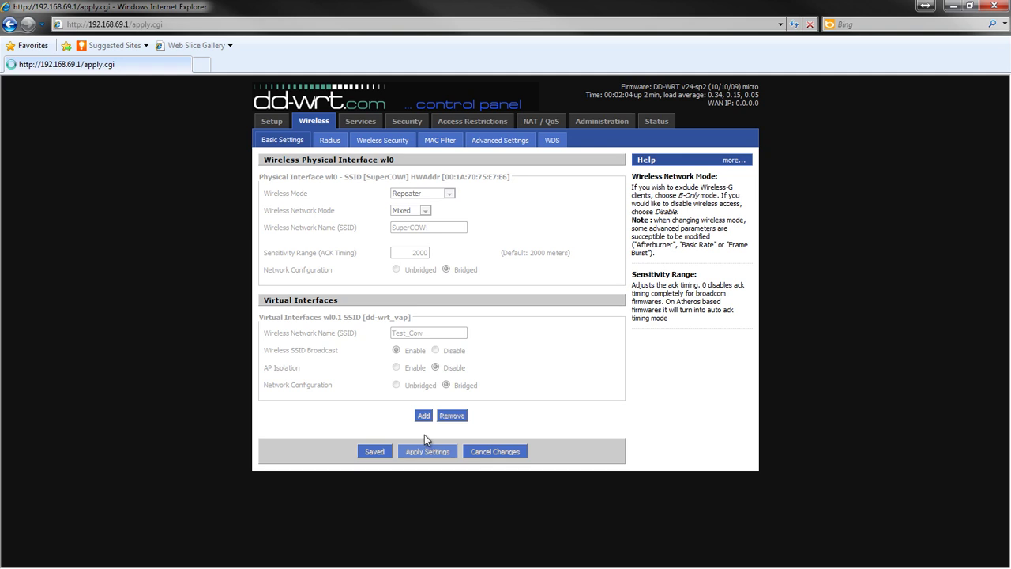
# Step: Set SuperCOW! to WPA Personal with a shared key, and Test_Cow to WPA Enterprise
pyautogui.click(388, 151)
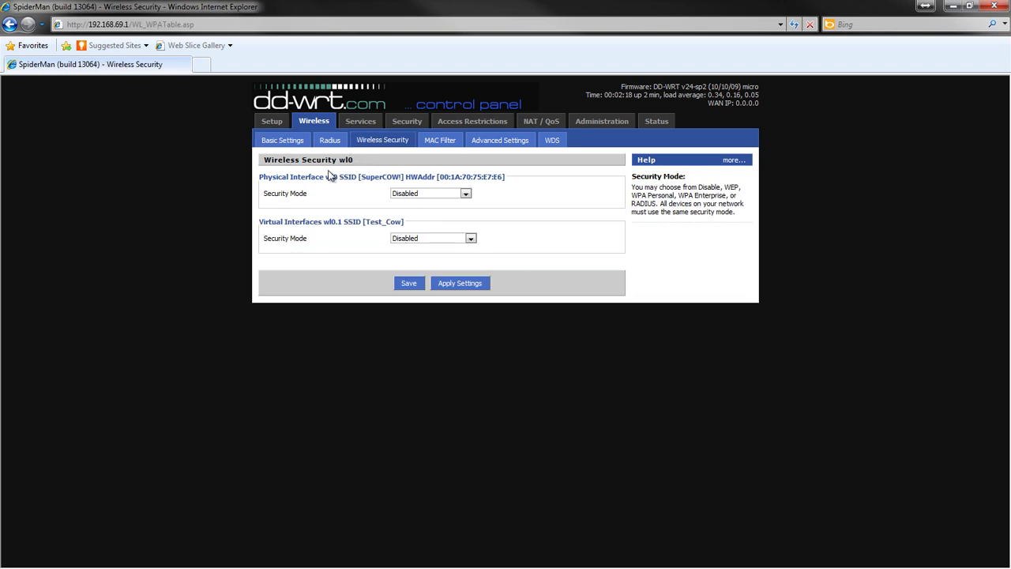
pyautogui.click(425, 194)
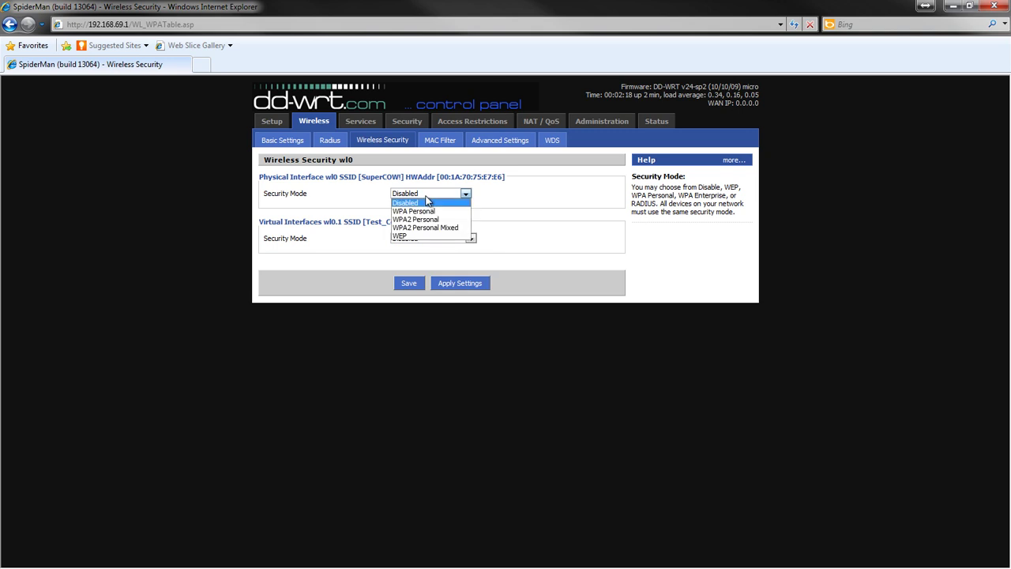
pyautogui.click(411, 211)
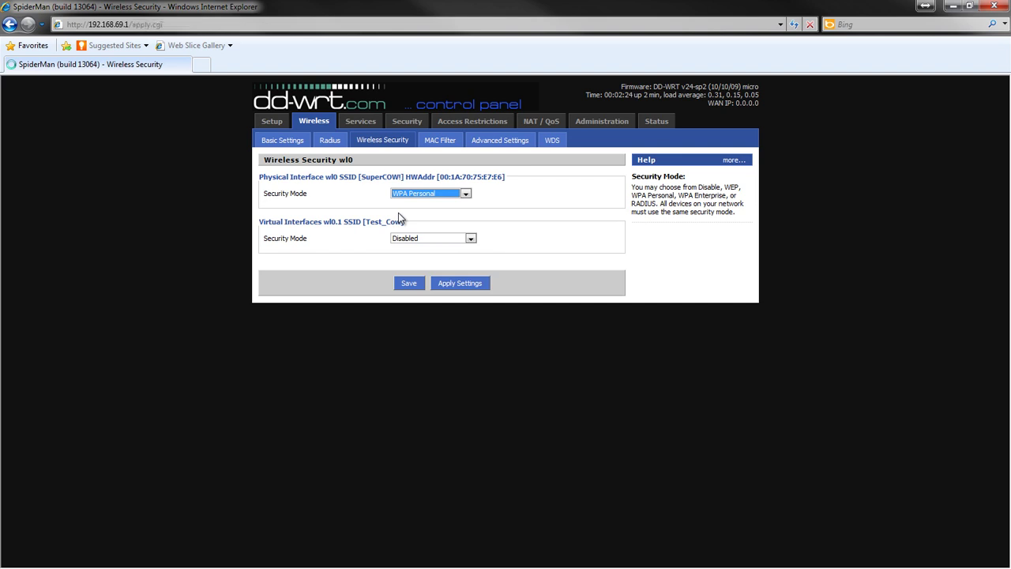
pyautogui.click(401, 227)
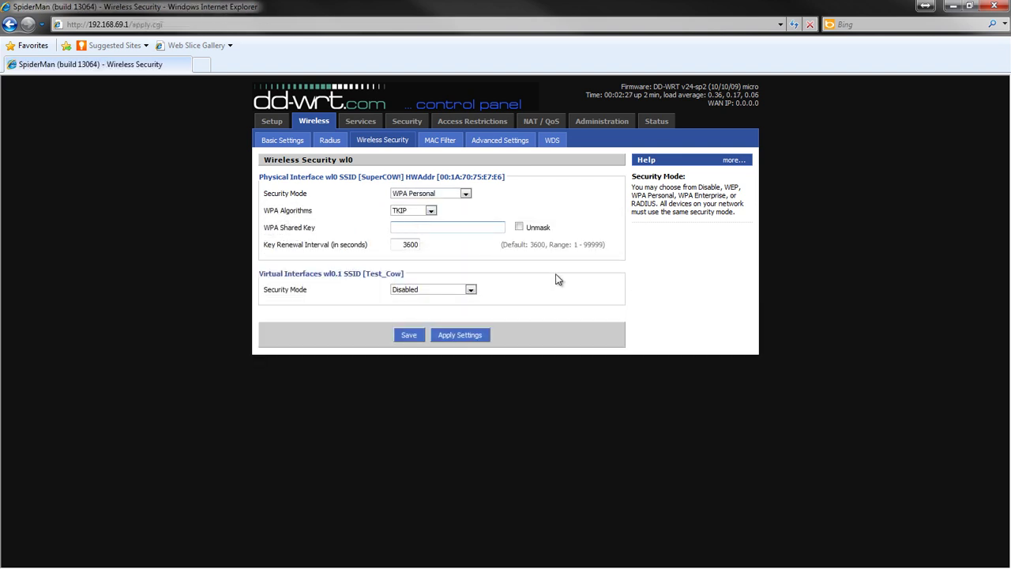
pyautogui.write('**********')
pyautogui.click(462, 291)
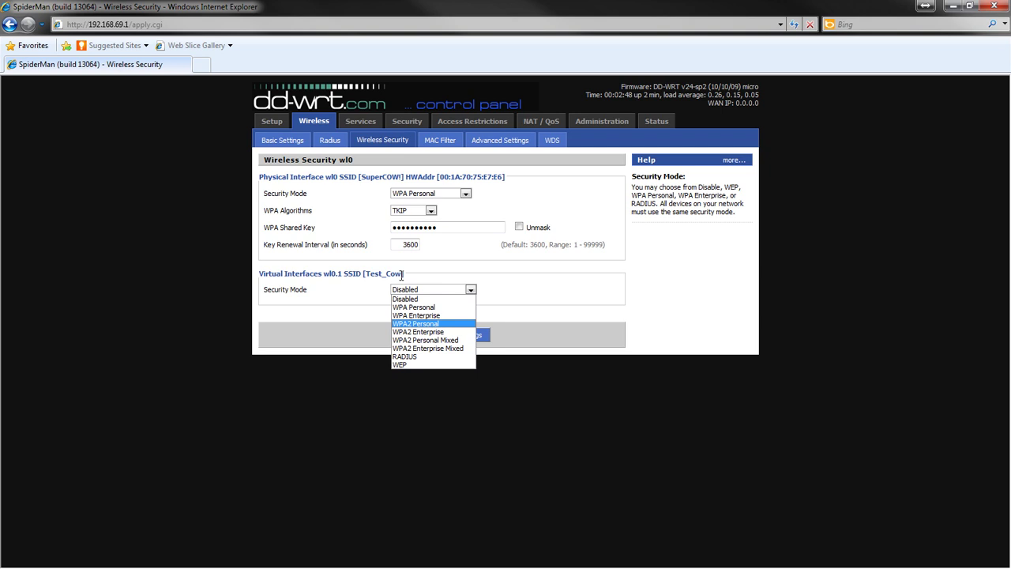
pyautogui.click(412, 315)
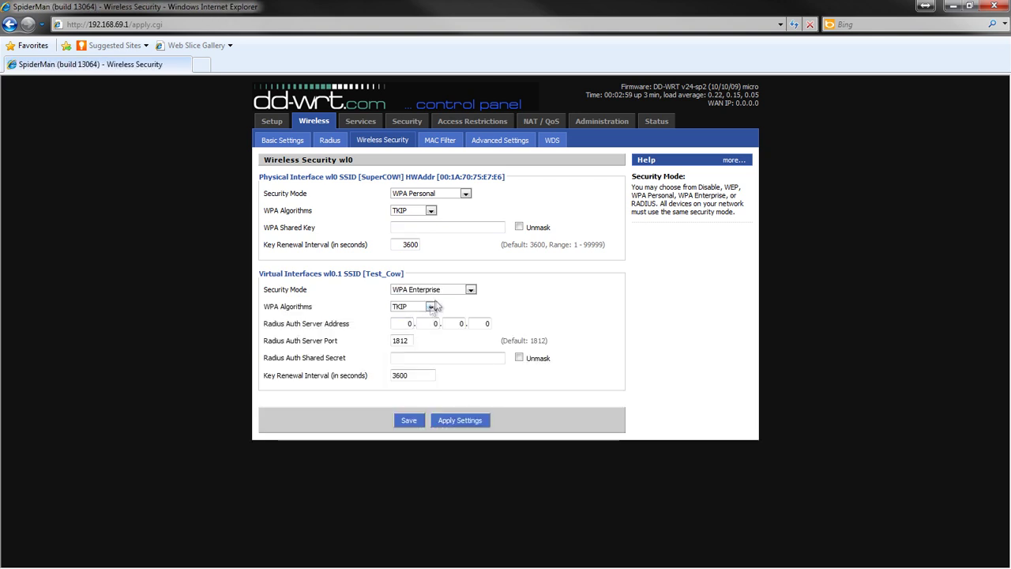
# Step: Switch Test_Cow to WPA Personal with a shared key, then dismiss the invalid-key warning on applying
pyautogui.click(435, 290)
pyautogui.click(426, 307)
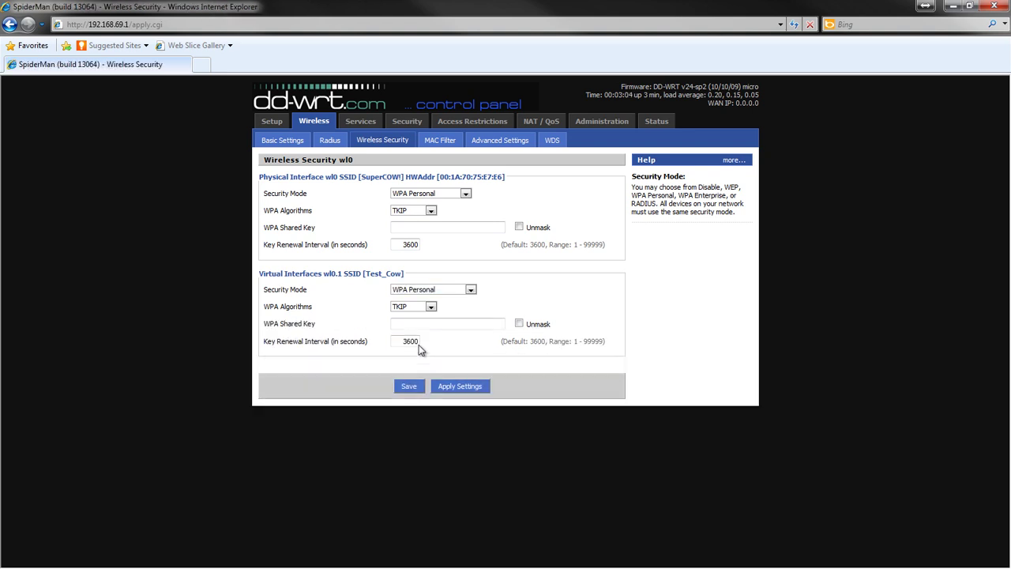
pyautogui.click(416, 324)
pyautogui.write('******')
pyautogui.click(450, 387)
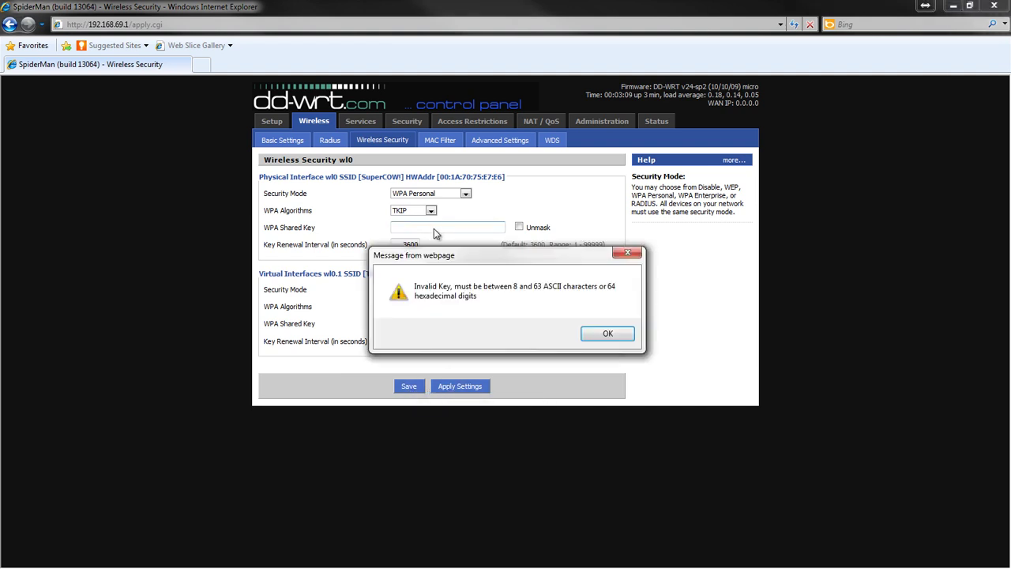
pyautogui.click(607, 333)
pyautogui.click(472, 323)
pyautogui.write('••')
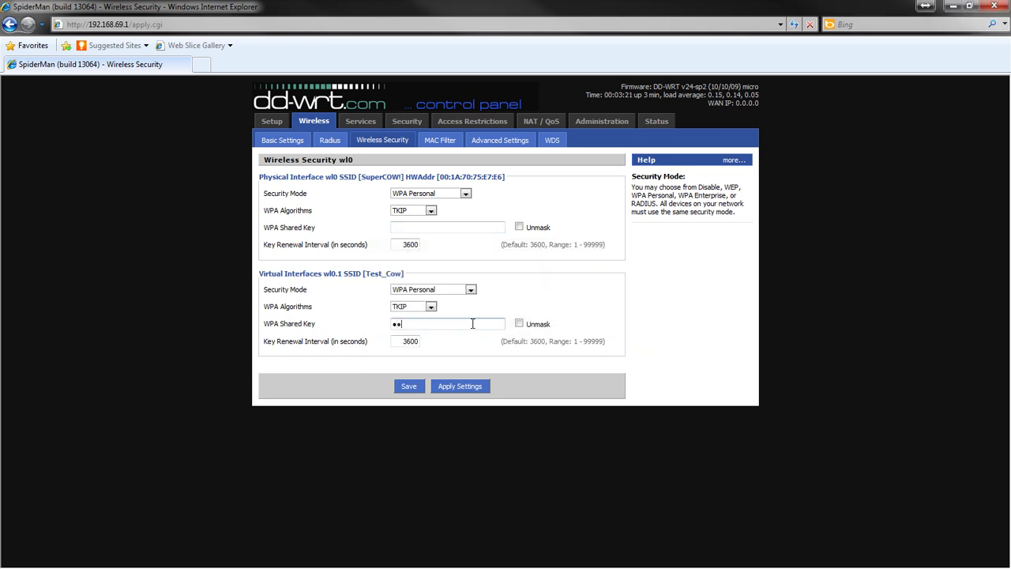
pyautogui.write('•••••••')
pyautogui.click(418, 210)
pyautogui.click(462, 228)
pyautogui.write('•••••••••')
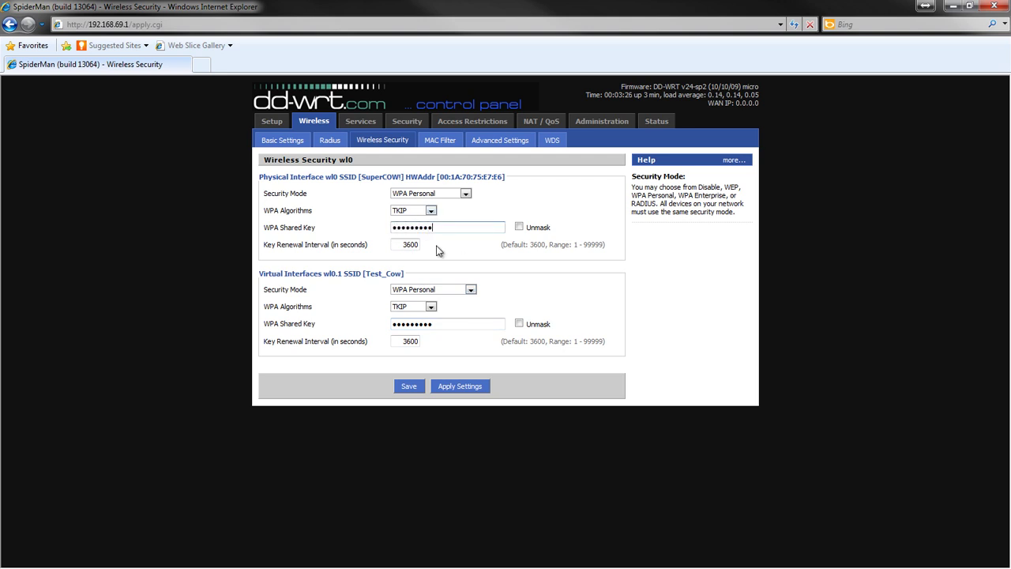
pyautogui.click(465, 386)
# Step: Go through Status, Back and Administration to the Router status page, then open WAN status
pyautogui.click(662, 122)
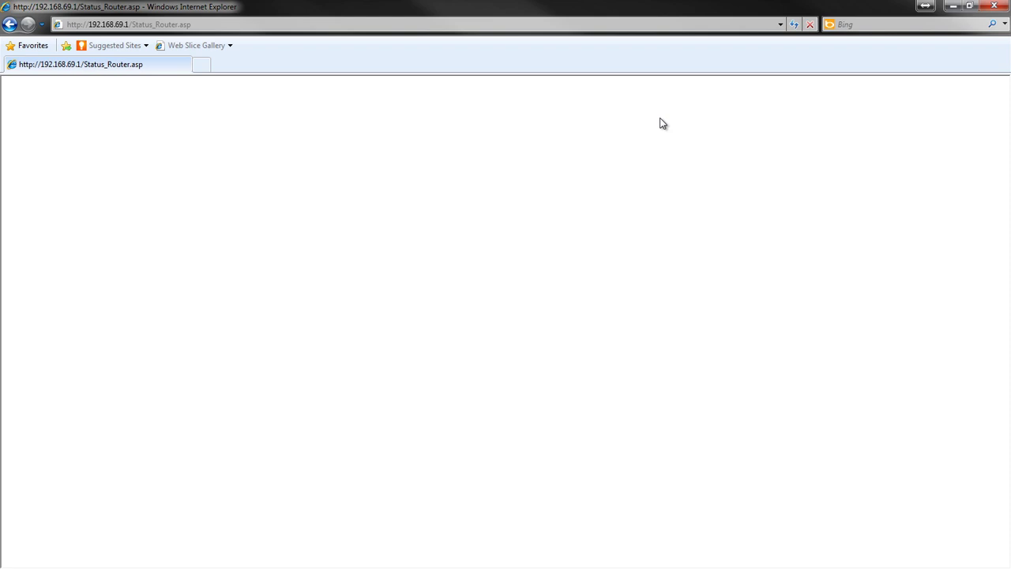
pyautogui.click(11, 26)
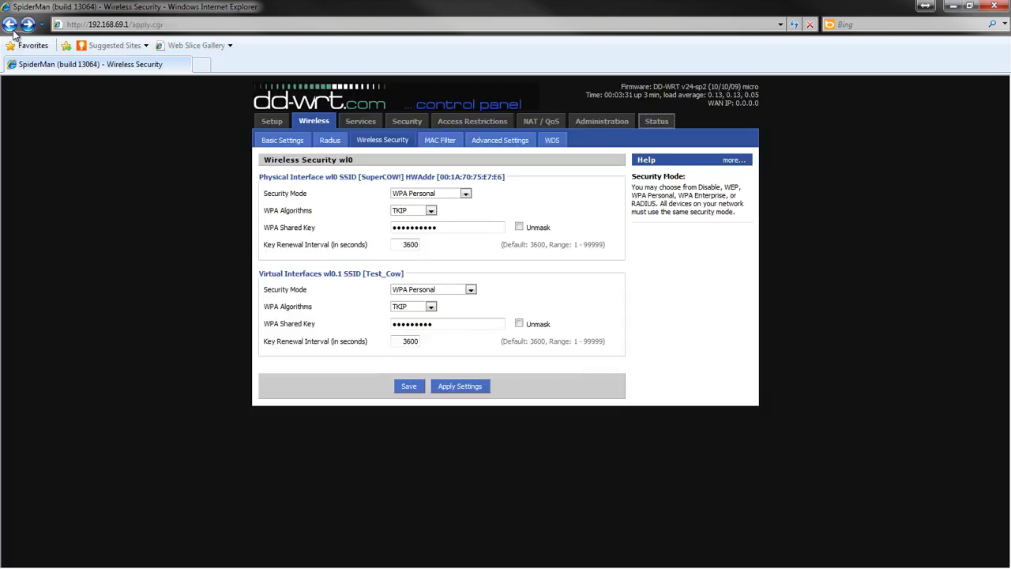
pyautogui.click(589, 124)
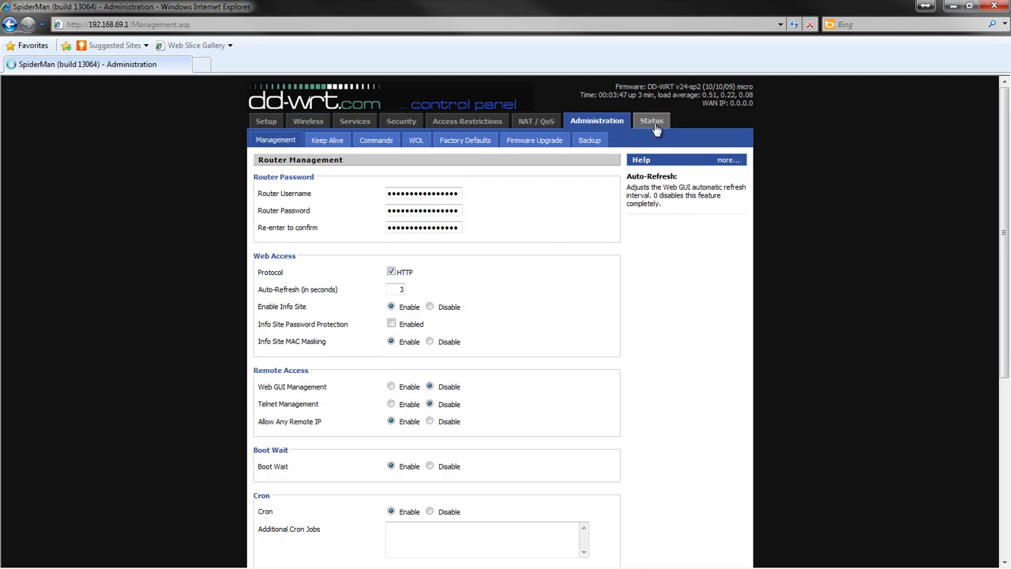
pyautogui.click(652, 123)
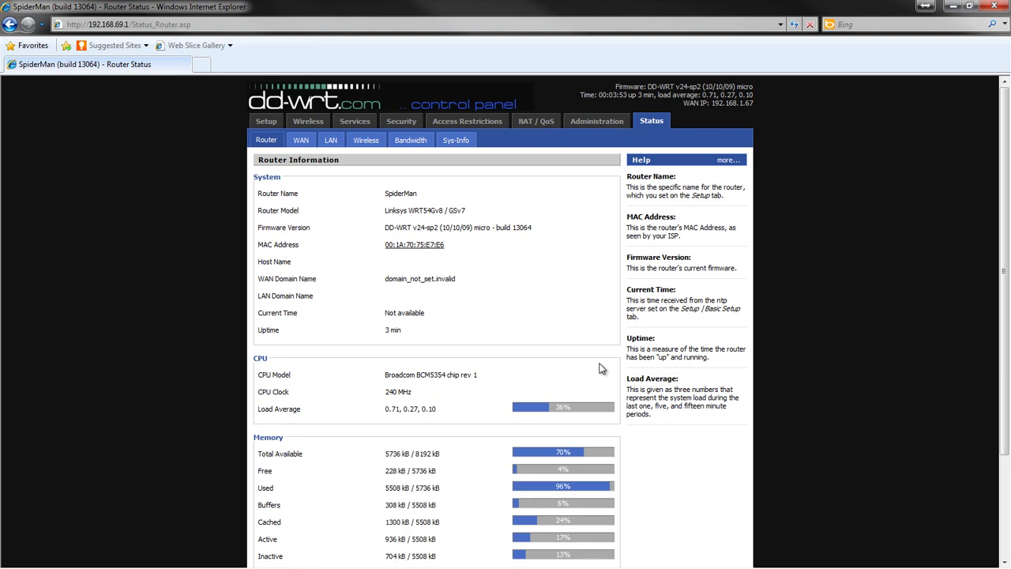
pyautogui.click(305, 144)
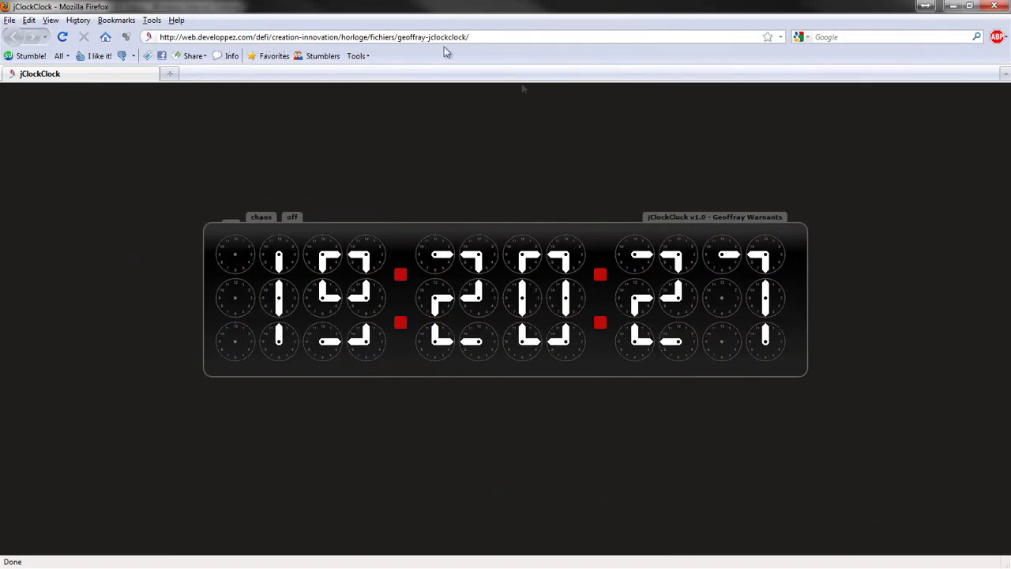
# Step: Select the current web address in Firefox's address bar
pyautogui.click(455, 36)
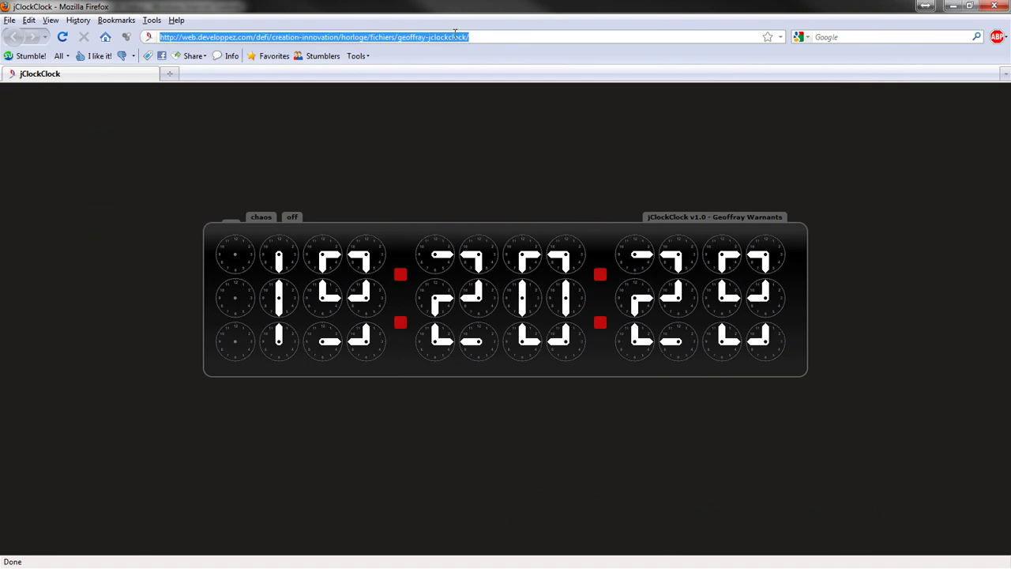
# Step: Enter google.com as the address and load it
pyautogui.write('google.com')
pyautogui.press('Return')
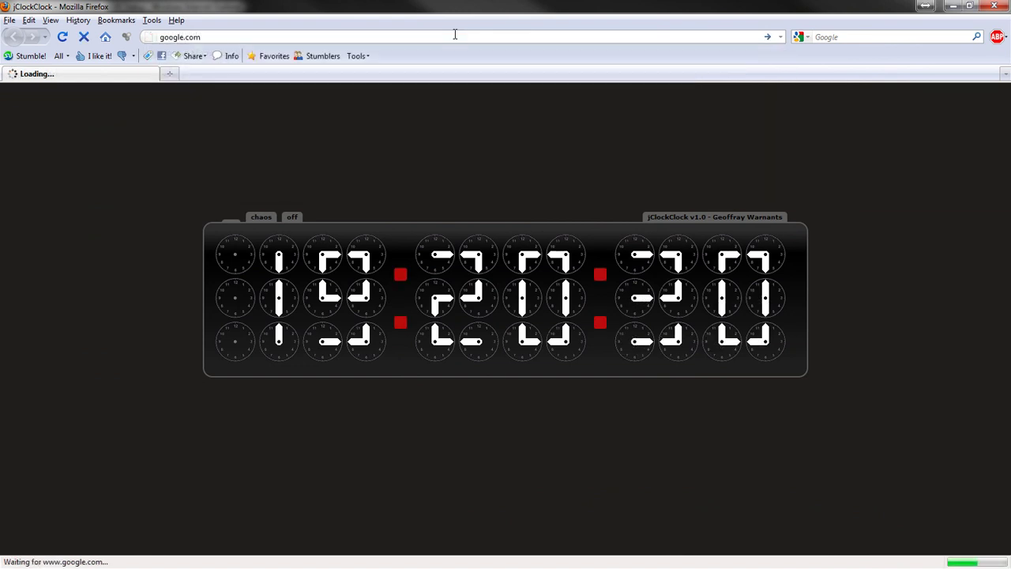